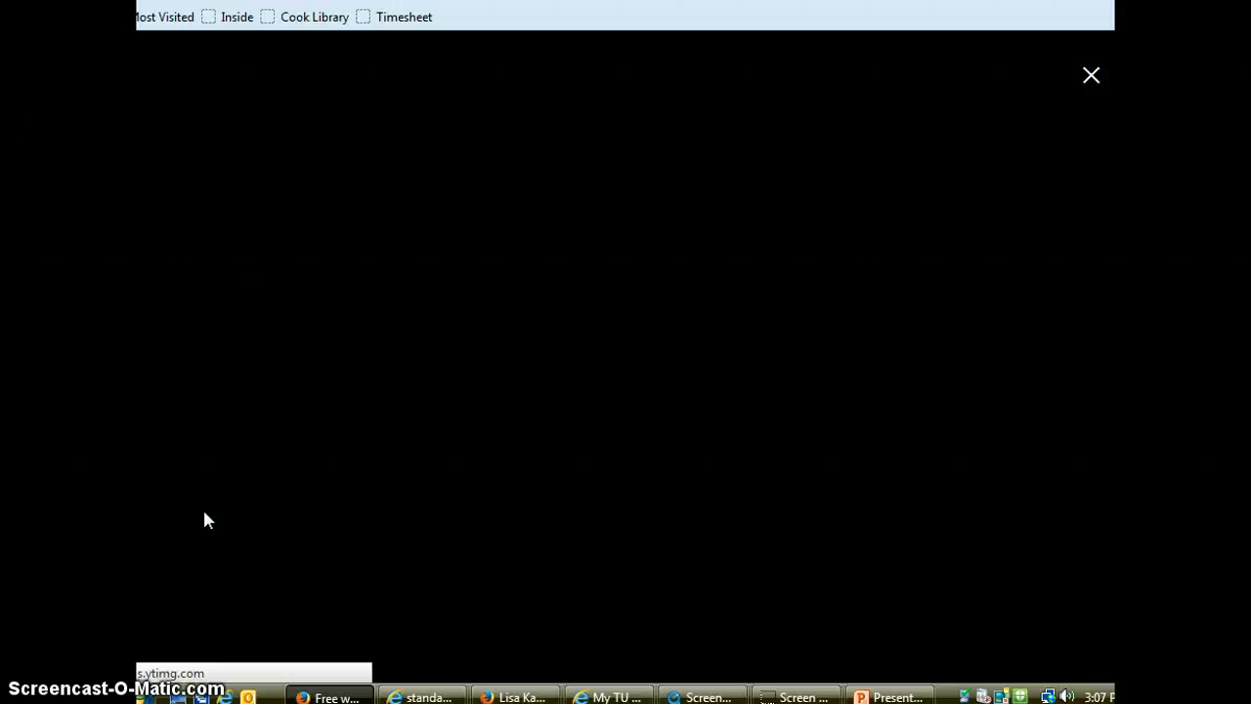
Step: Watch the Weebly introduction video, rewind it to the start and close the player
left_click(198, 517)
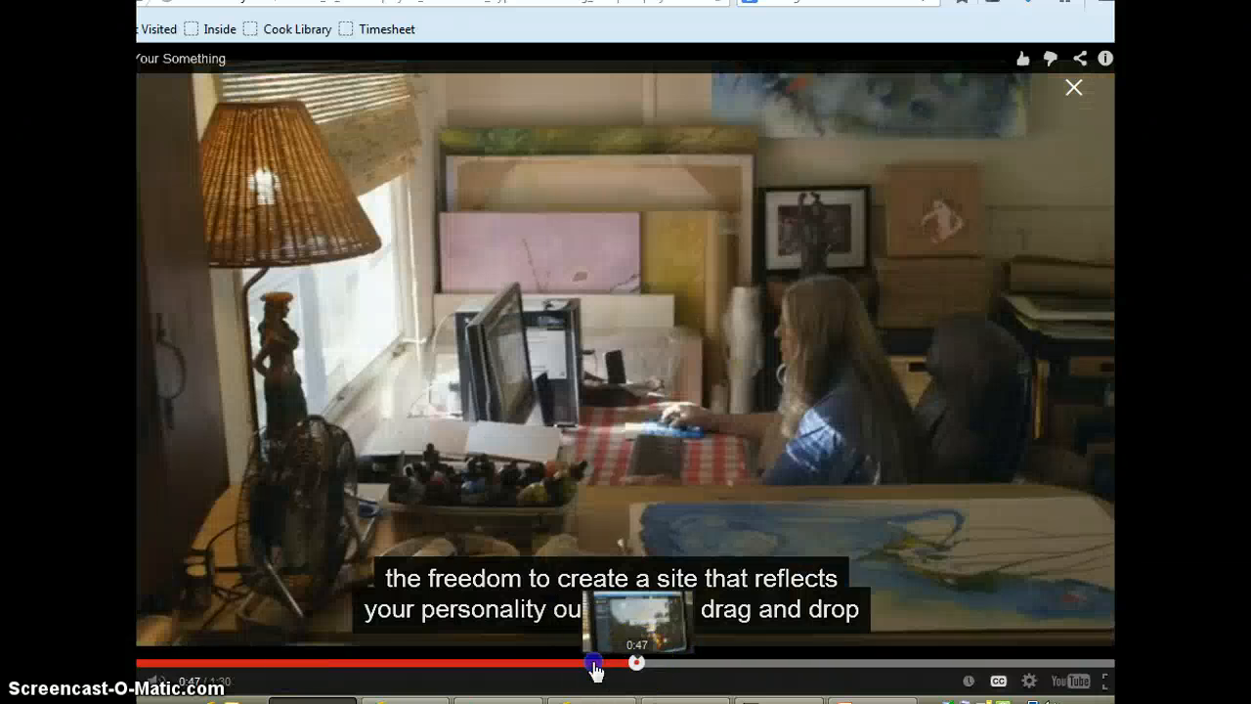
left_click(495, 663)
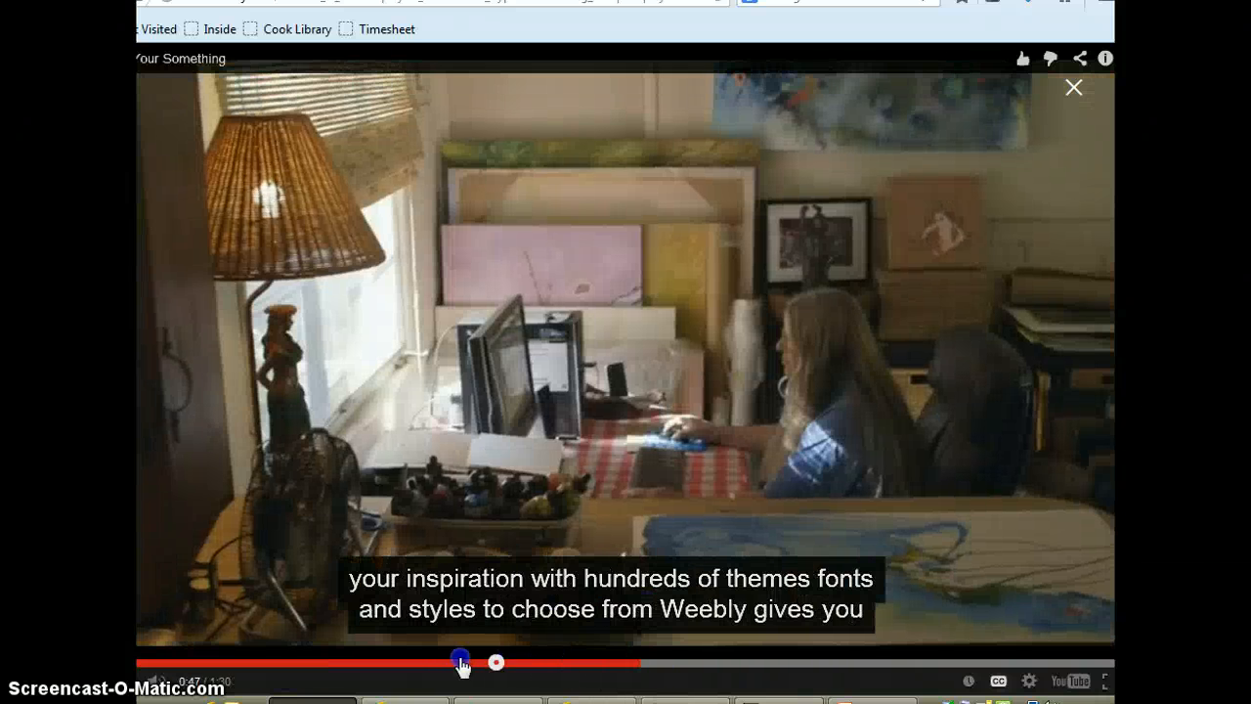
left_click_drag(353, 667, 137, 664)
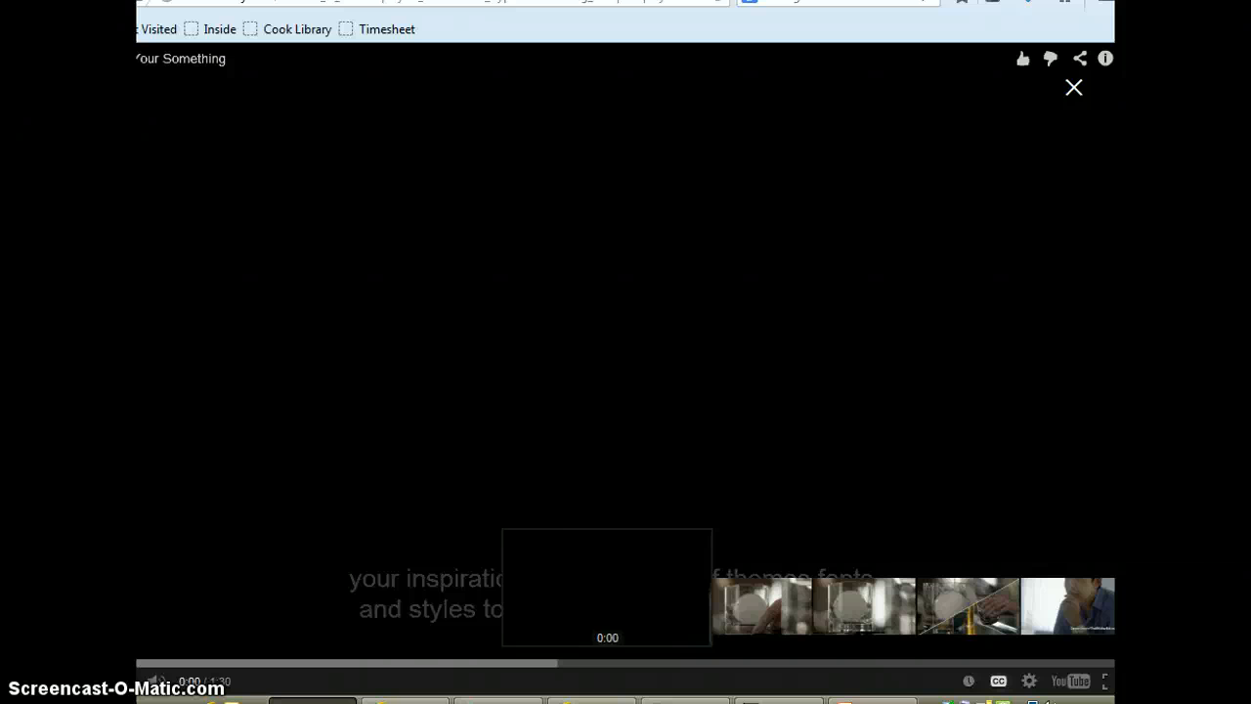
left_click(1072, 87)
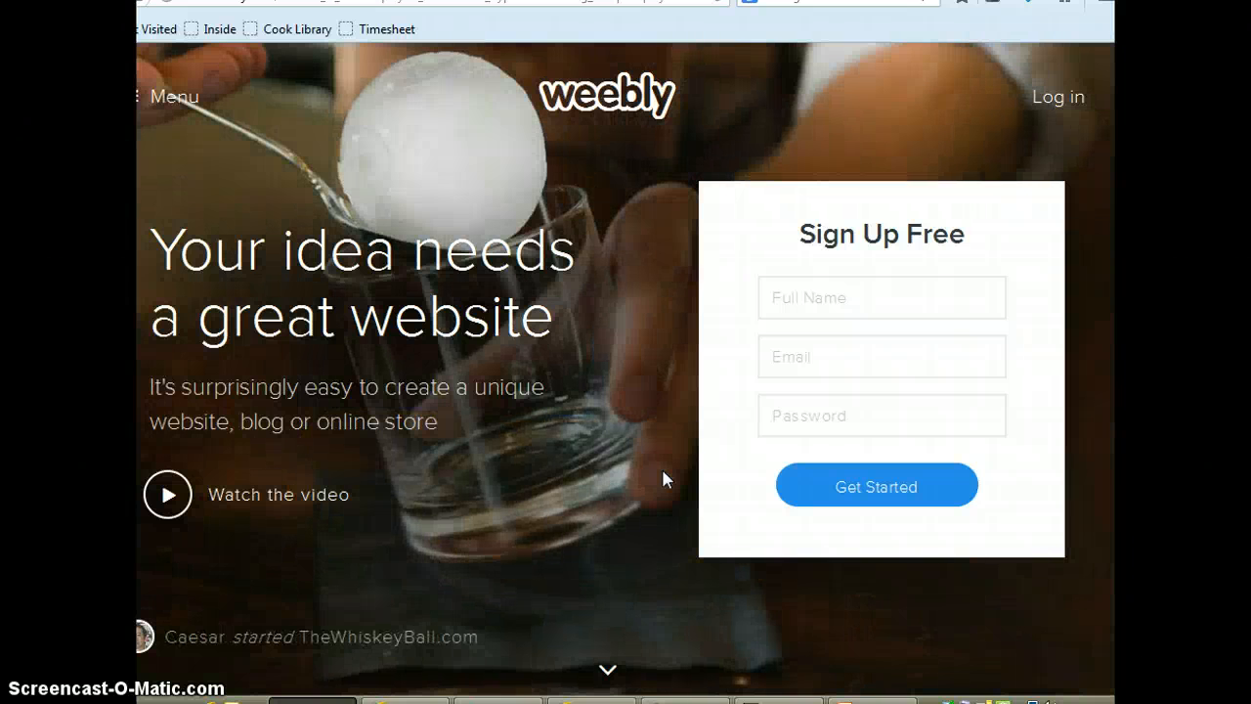
Step: Open the ISTC 301 e-portfolio site for editing
left_click(649, 494)
left_click(509, 651)
left_click(519, 604)
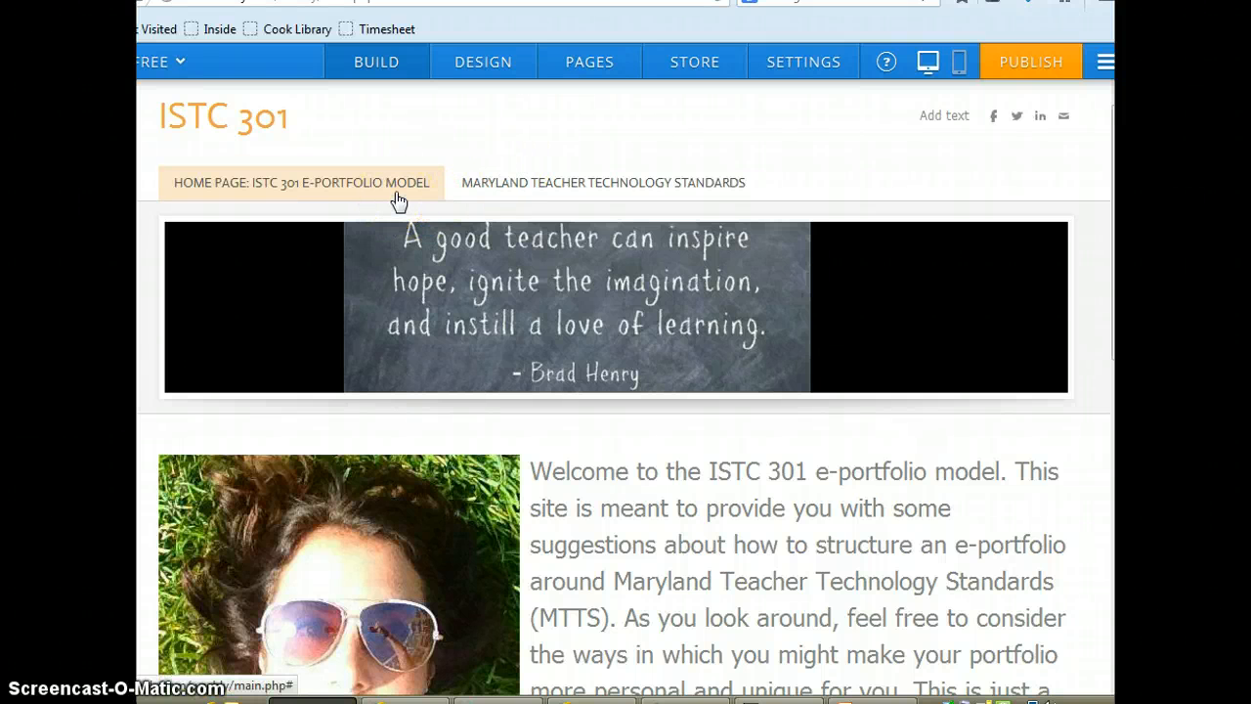
Step: Examine the e-portfolio home page, including its header image, photo, welcome text and teaching statement
scroll(1111, 377, "down", 1)
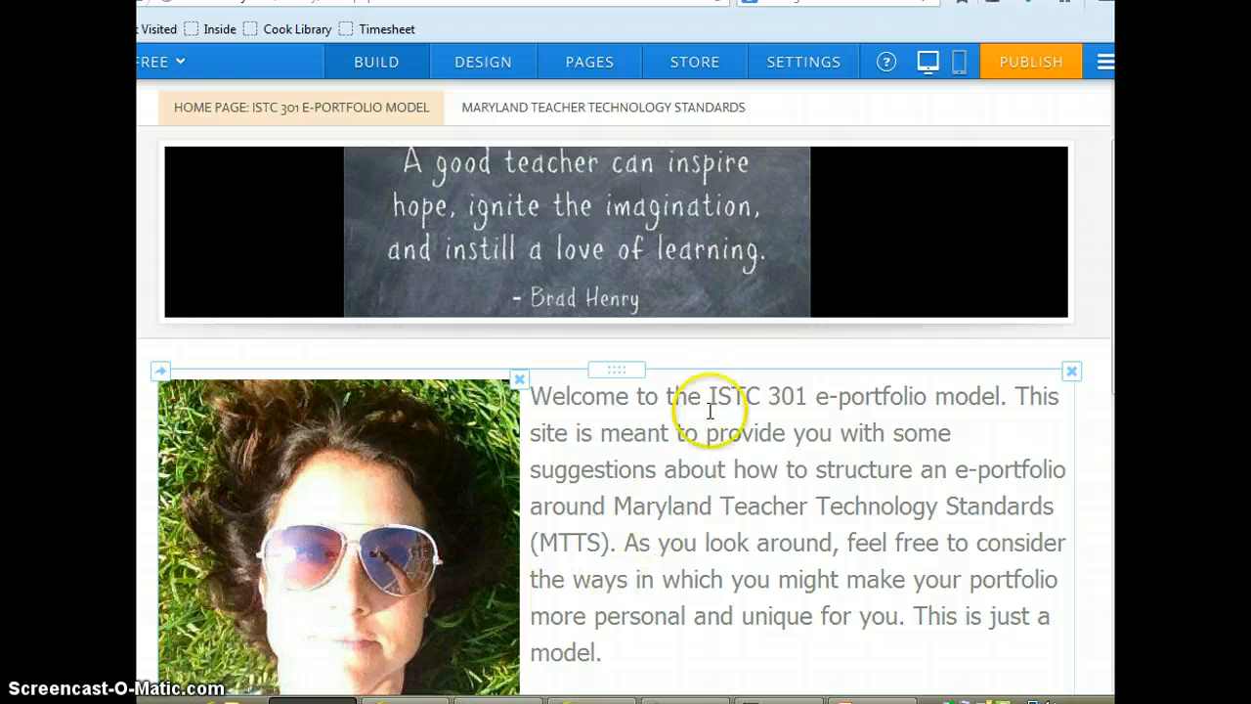
scroll(573, 433, "down", 2)
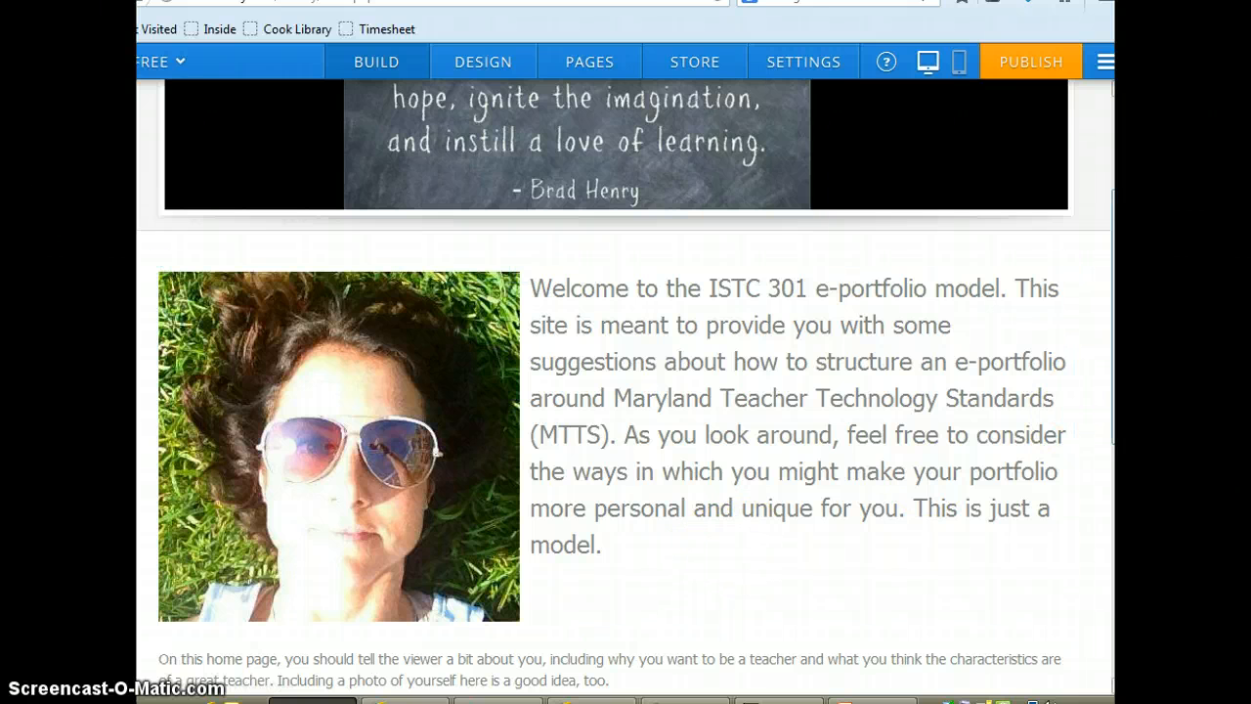
left_click_drag(1113, 399, 1113, 400)
scroll(625, 391, "up", 1)
left_click_drag(1113, 329, 1111, 282)
mouse_move(933, 329)
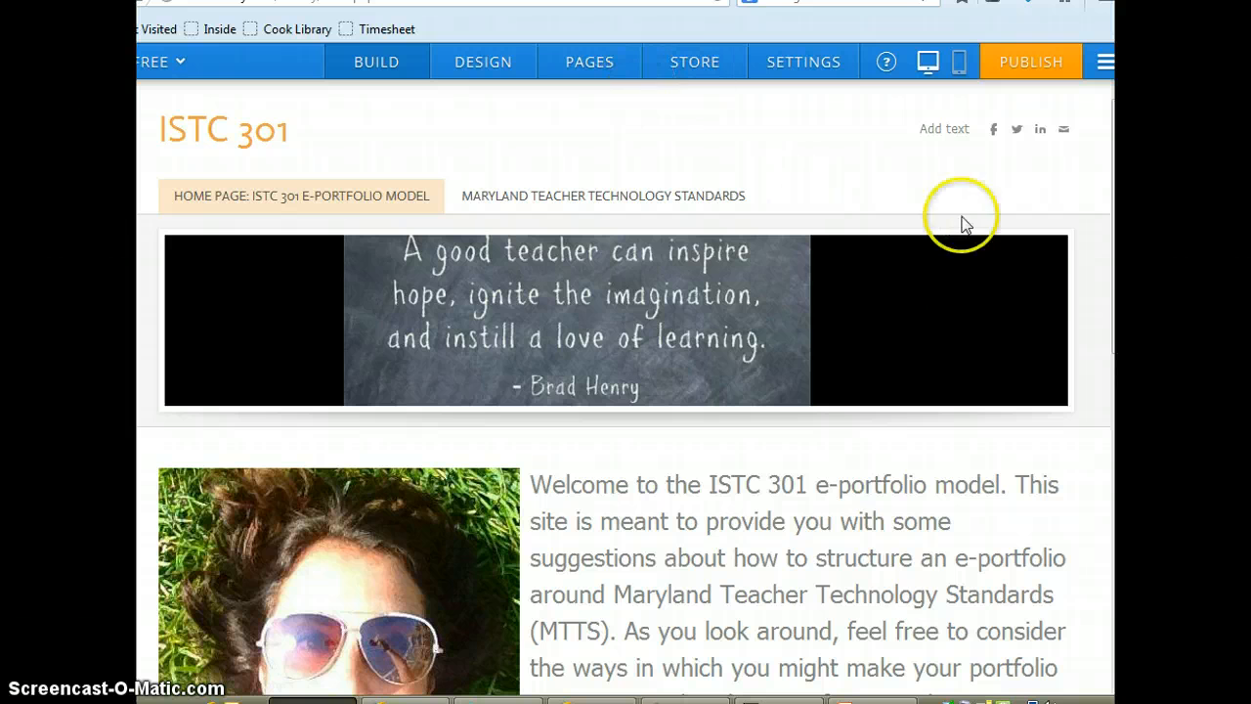
scroll(626, 391, "down", 5)
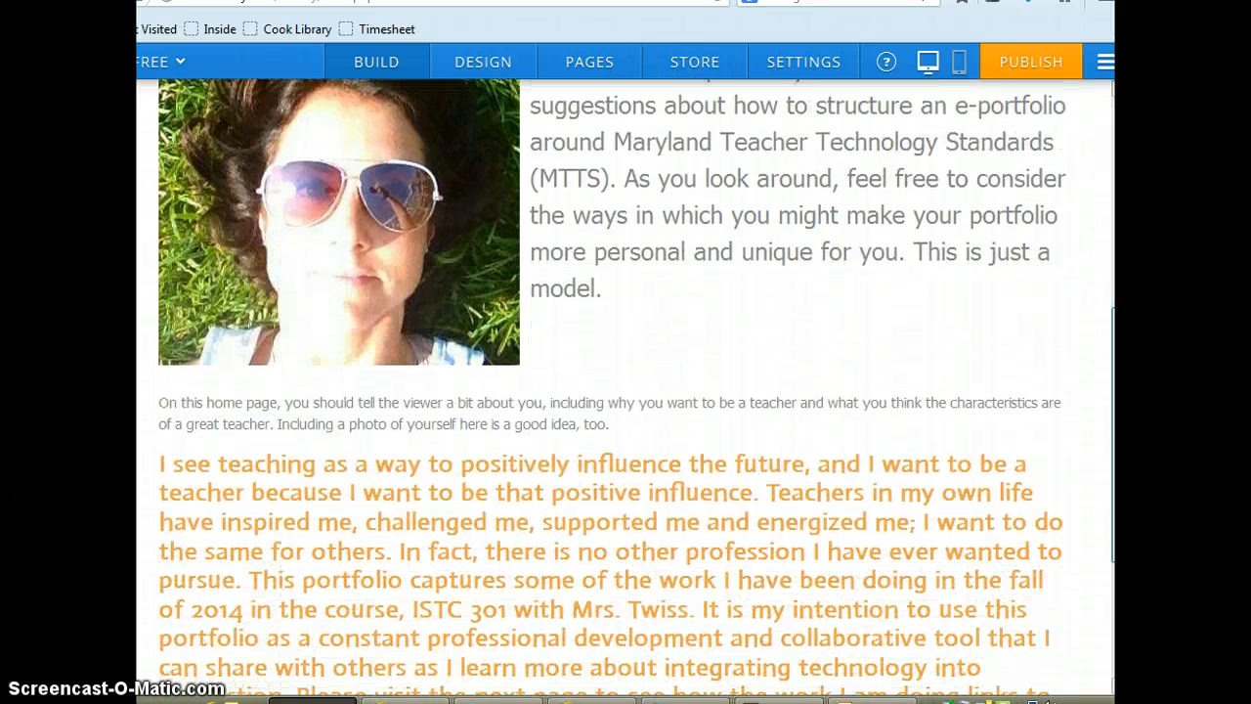
left_click_drag(1112, 454, 1102, 251)
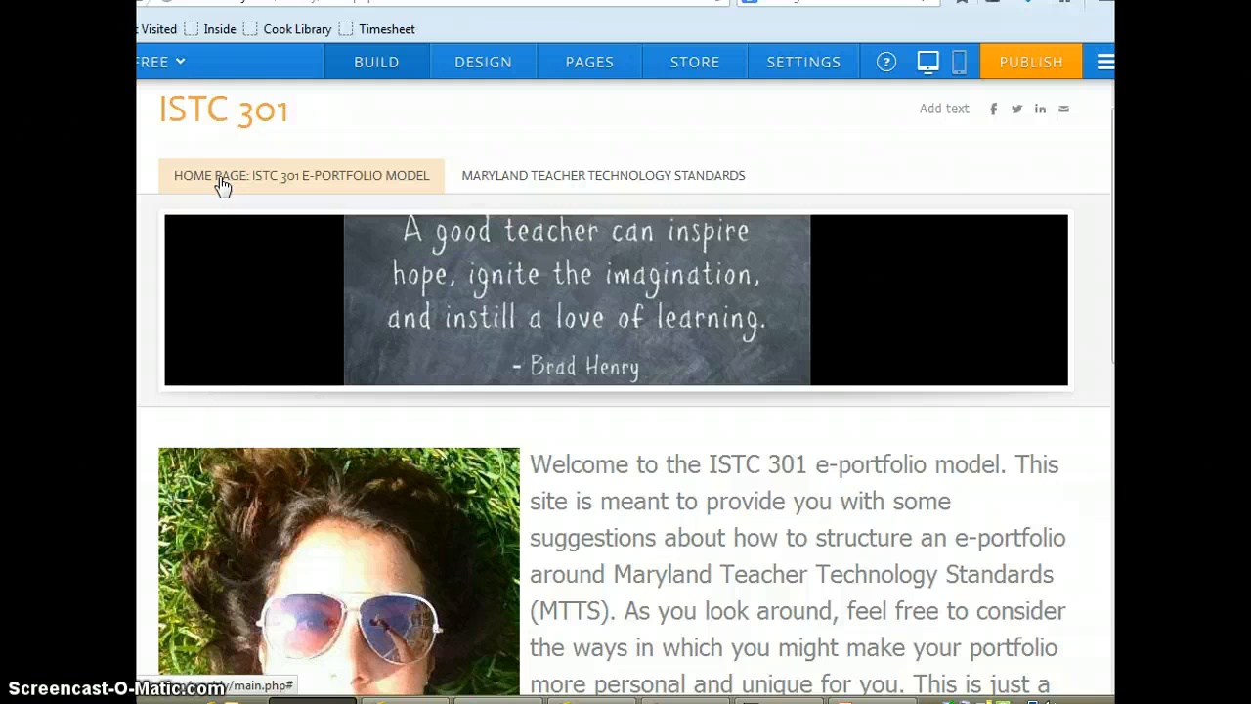
mouse_move(714, 321)
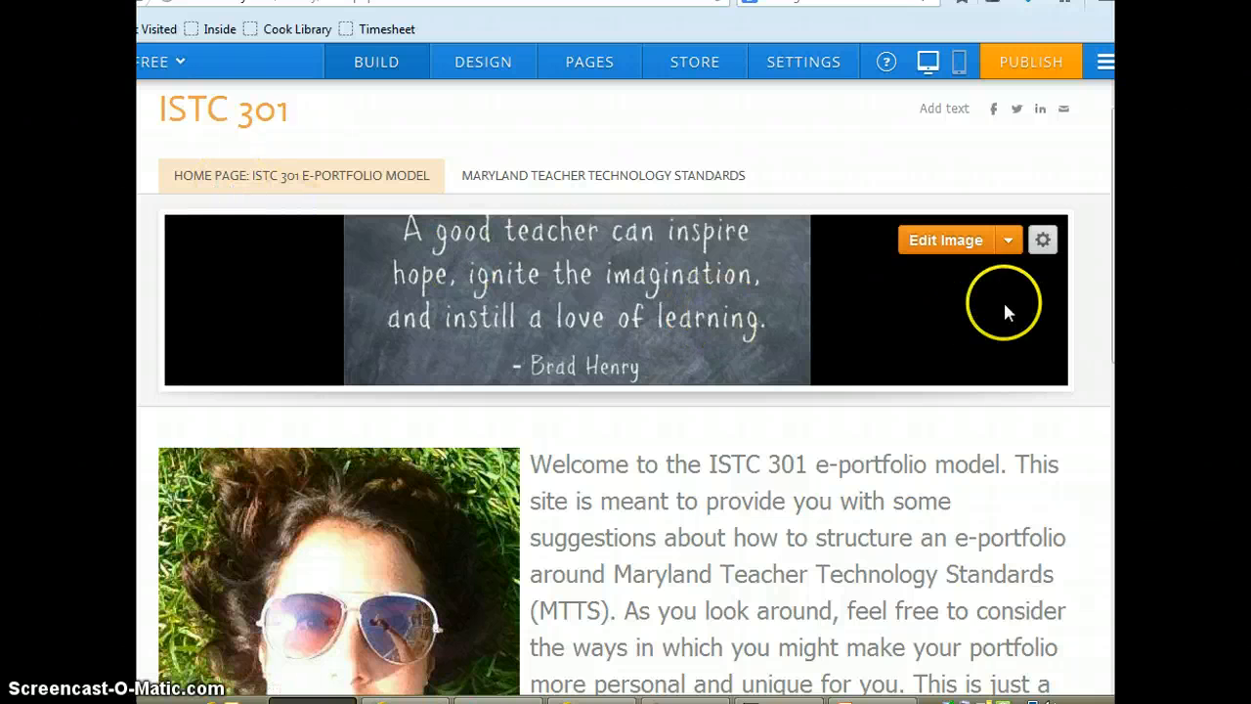
scroll(627, 388, "down", 3)
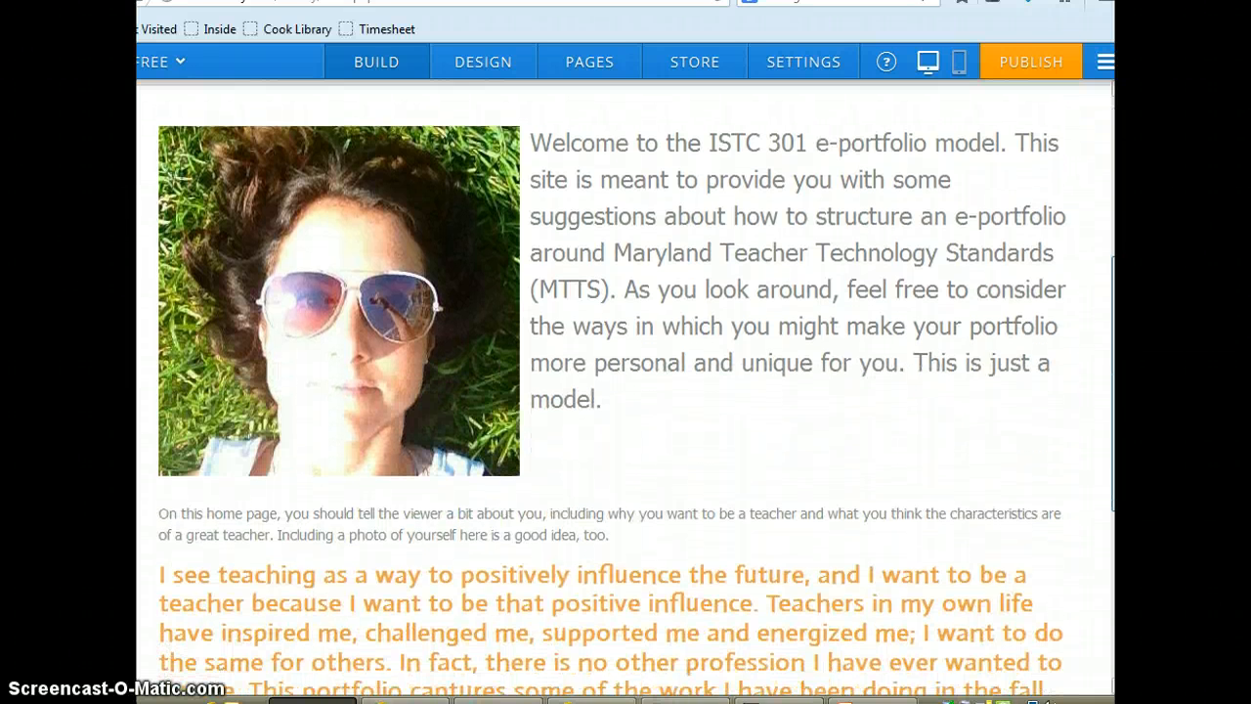
left_click_drag(1113, 391, 1113, 442)
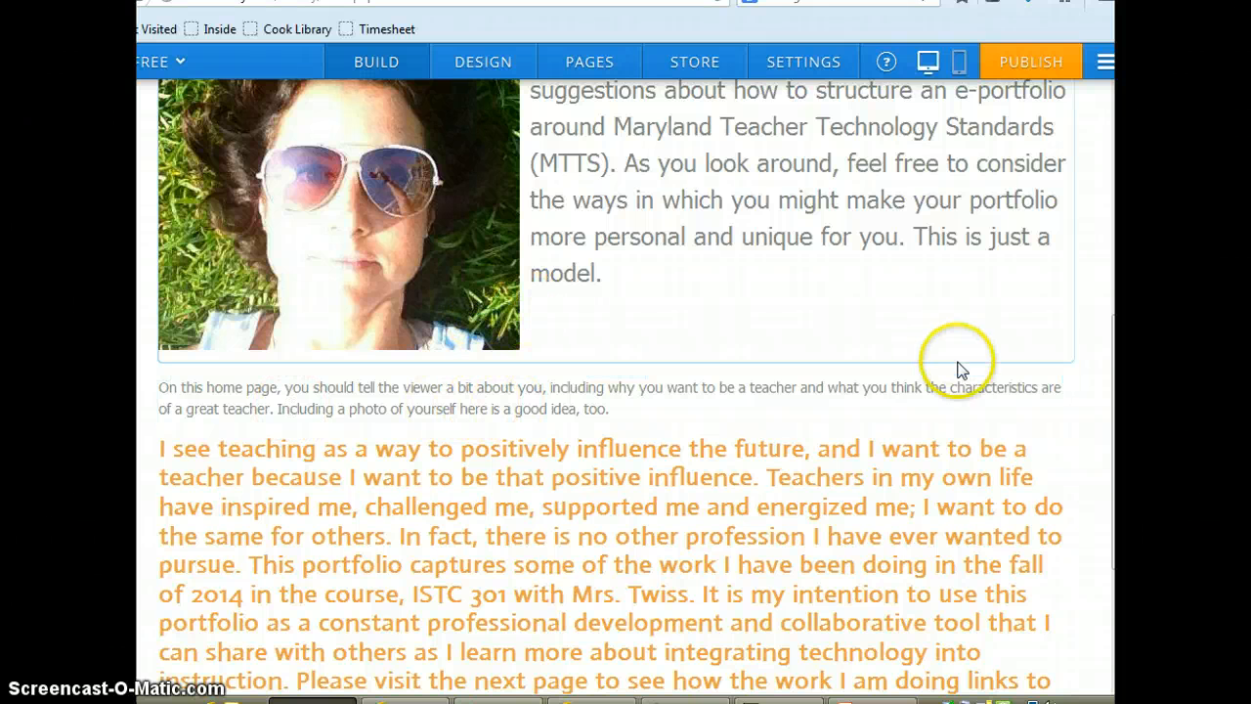
scroll(626, 391, "down", 1)
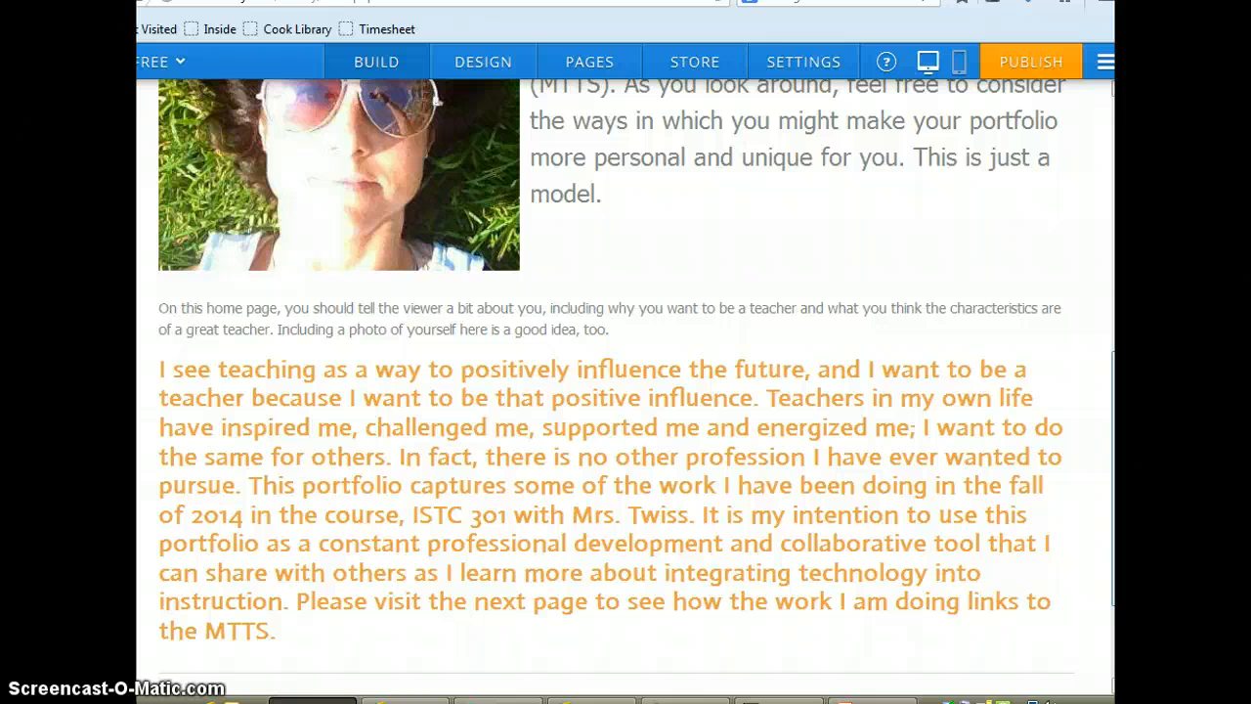
scroll(616, 374, "down", 1)
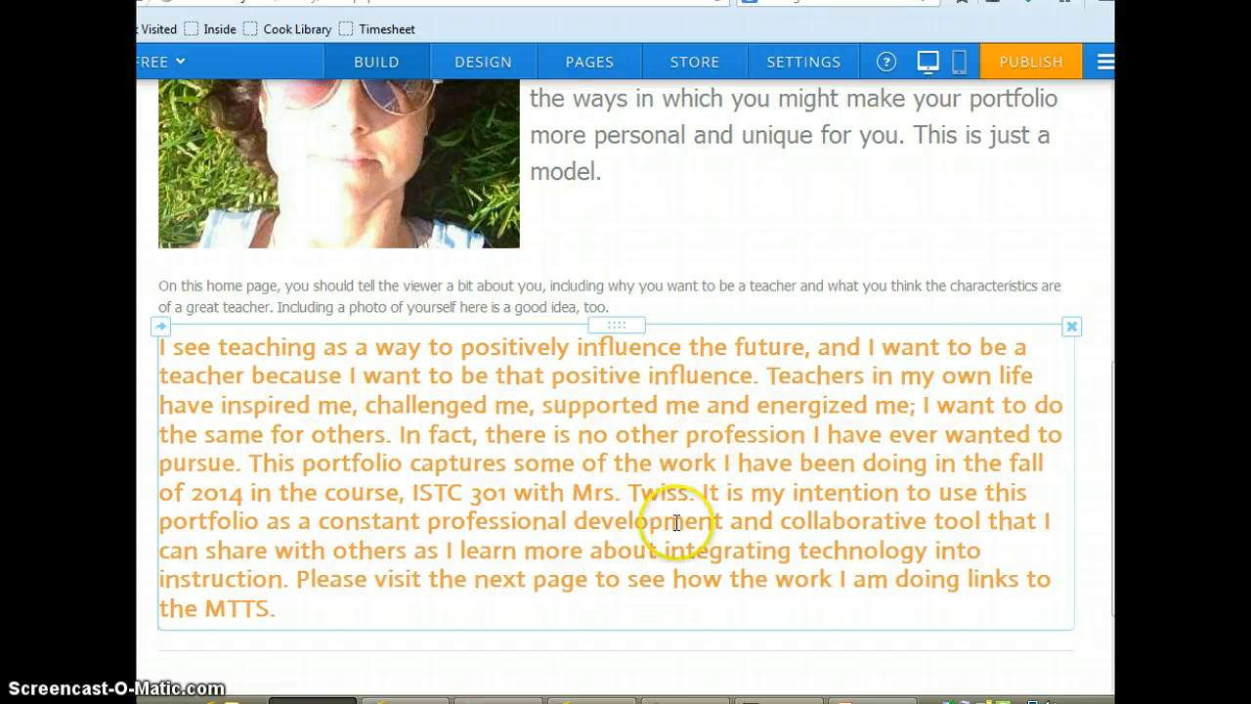
left_click_drag(1111, 505, 1111, 266)
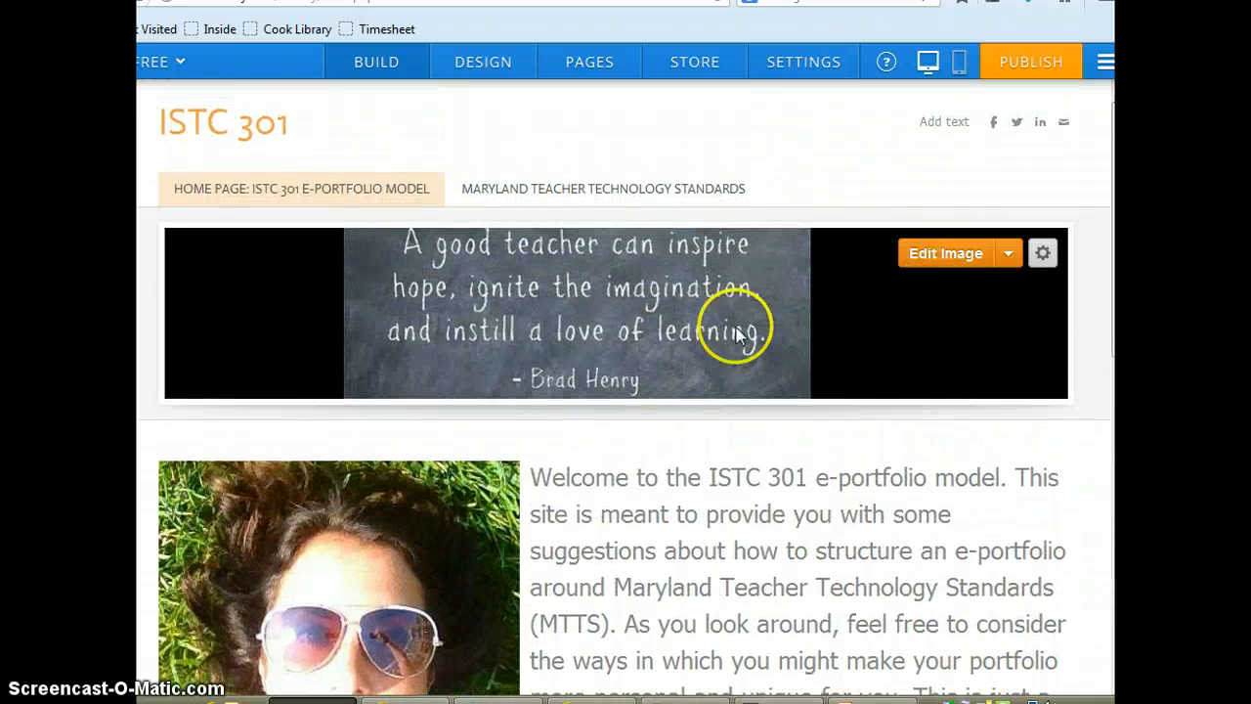
Step: Open the Maryland Teacher Technology Standards page and review its instructions and the indicators for standards I and II
left_click(600, 189)
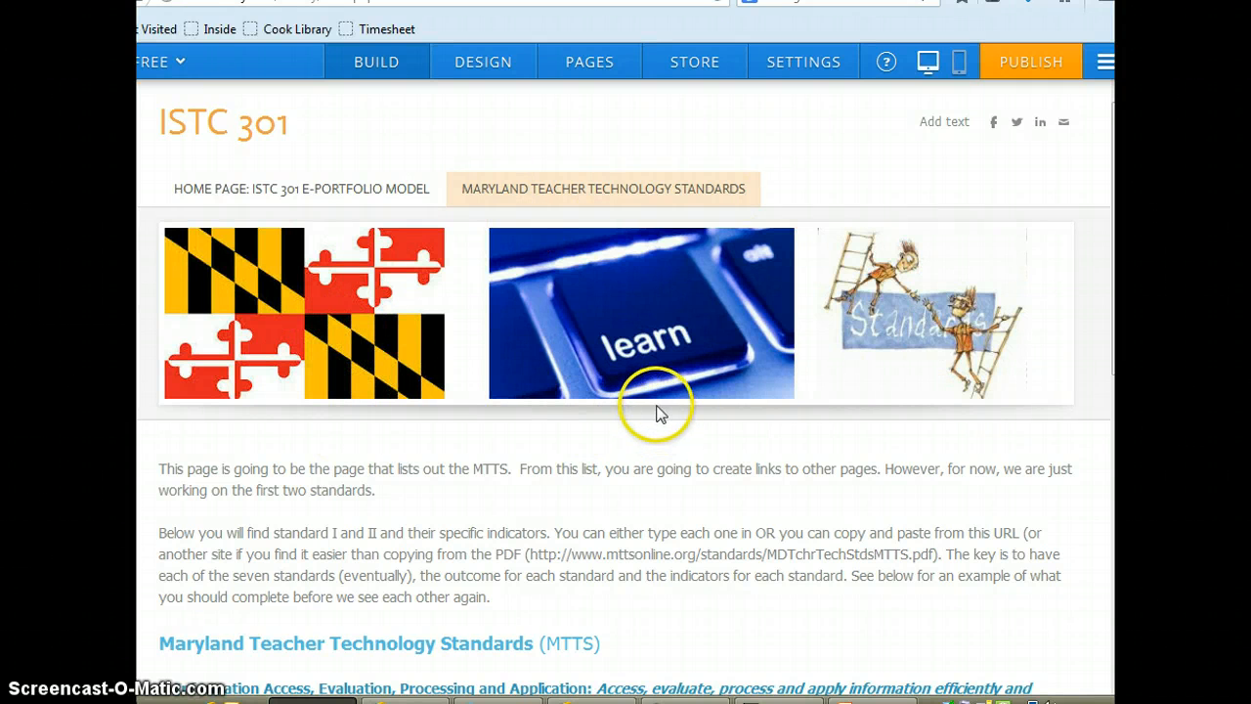
mouse_move(672, 351)
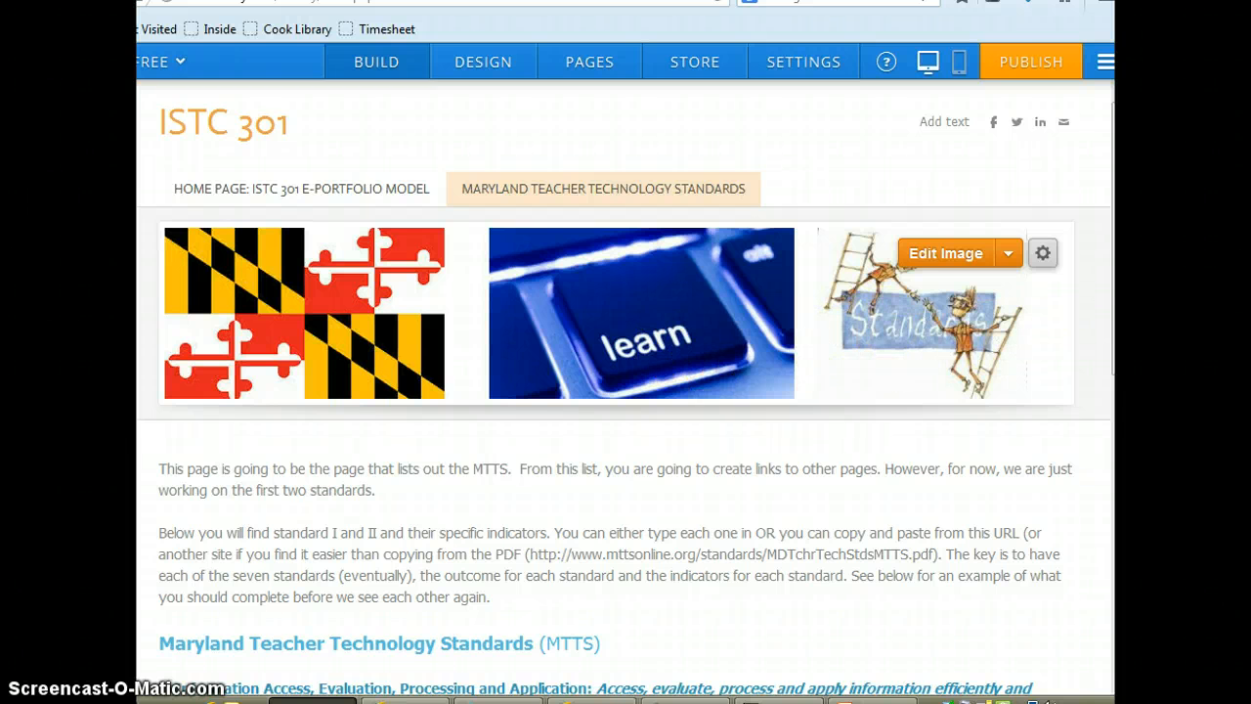
scroll(906, 357, "down", 2)
scroll(625, 391, "down", 4)
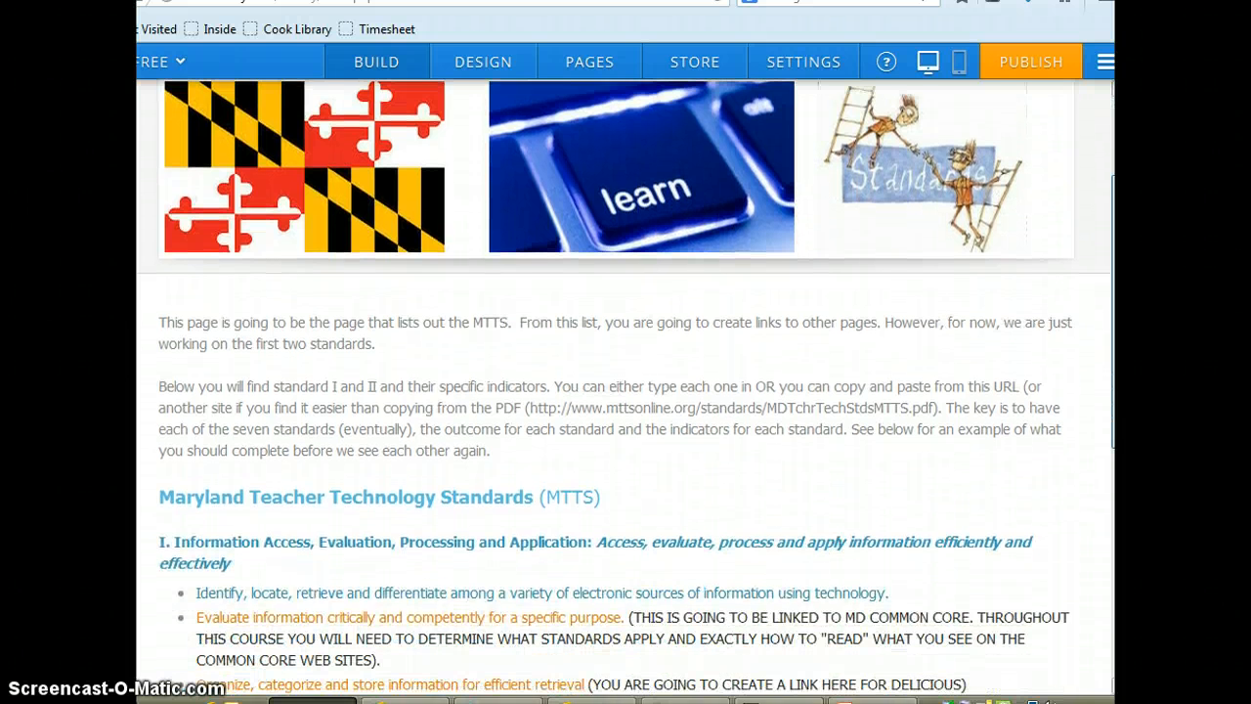
scroll(727, 416, "down", 5)
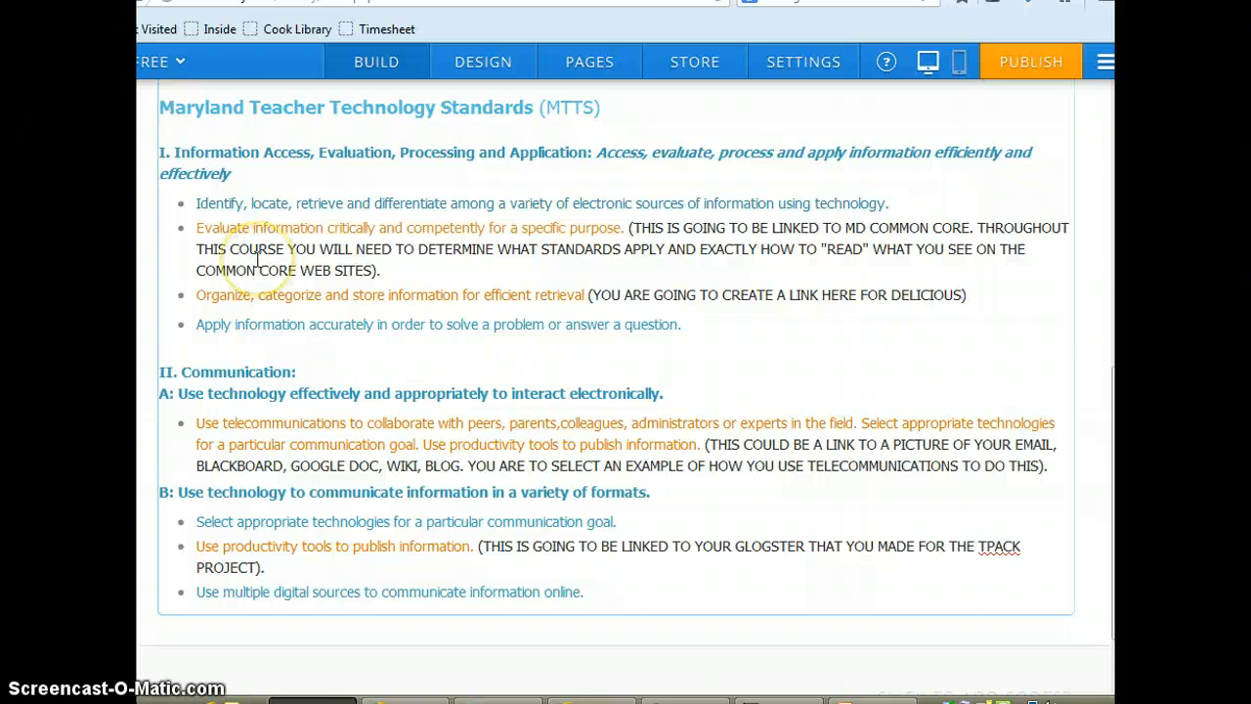
mouse_move(409, 698)
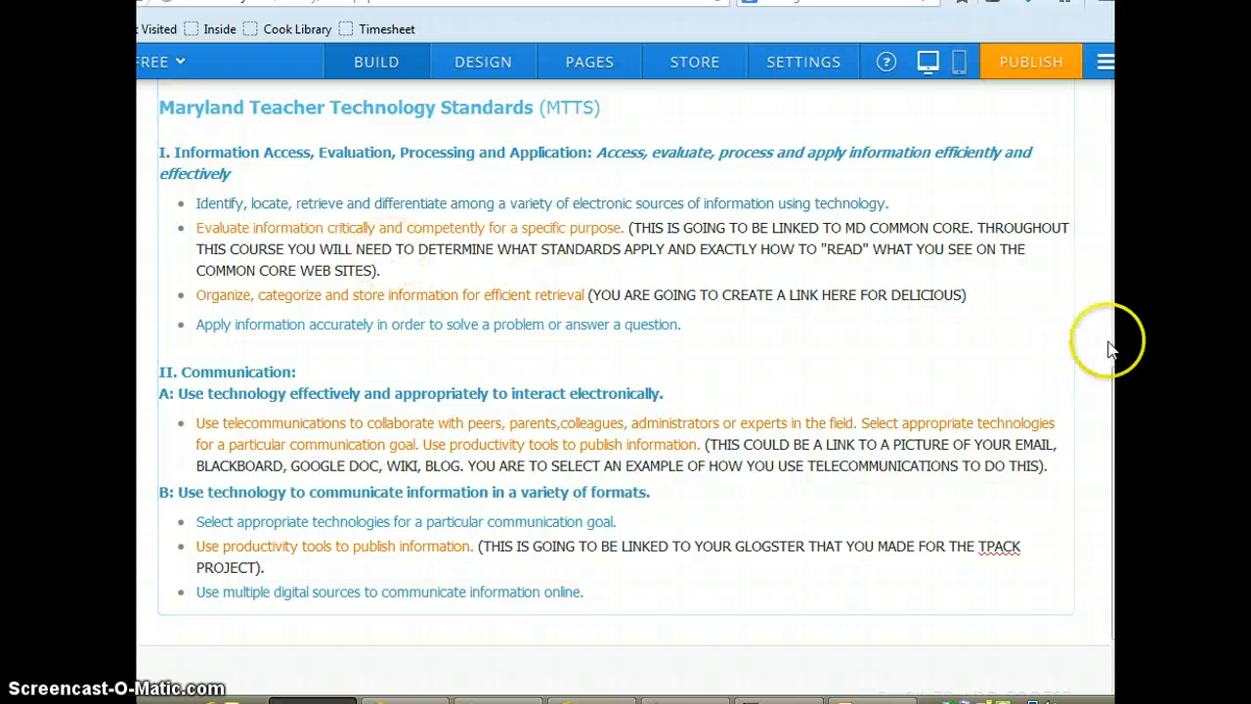
scroll(1108, 349, "up", 3)
scroll(1111, 313, "up", 5)
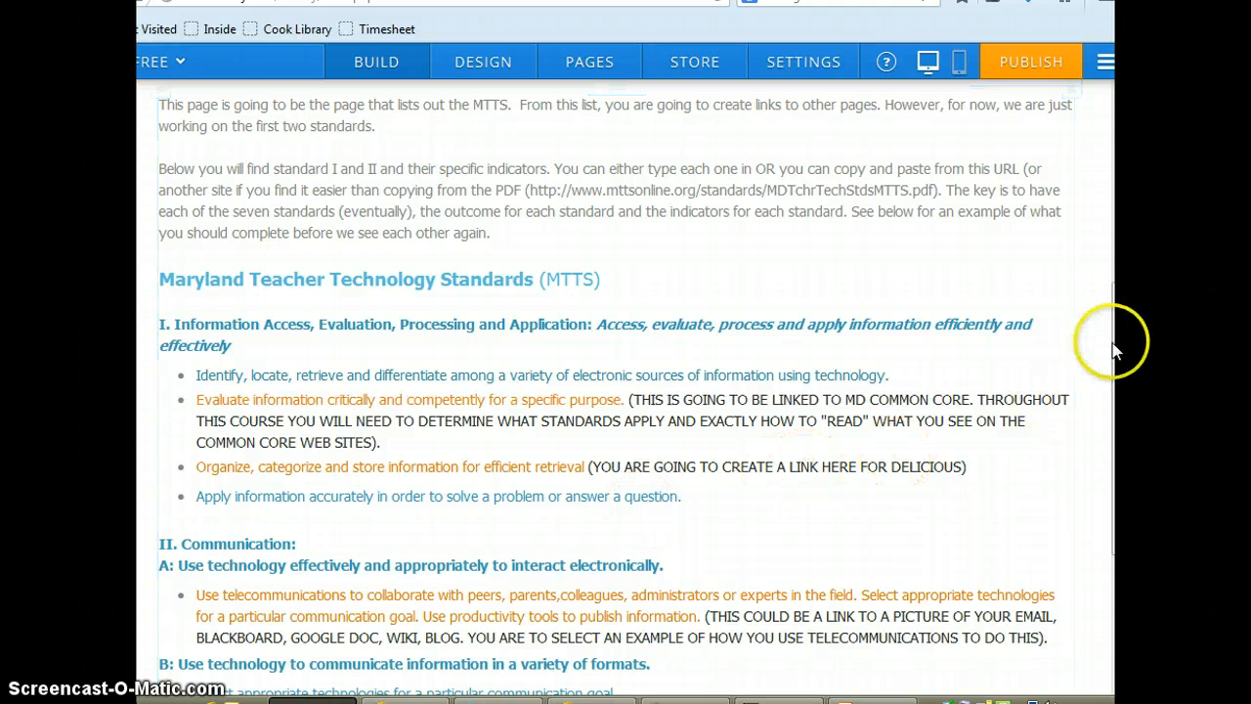
scroll(626, 391, "down", 2)
scroll(635, 391, "down", 3)
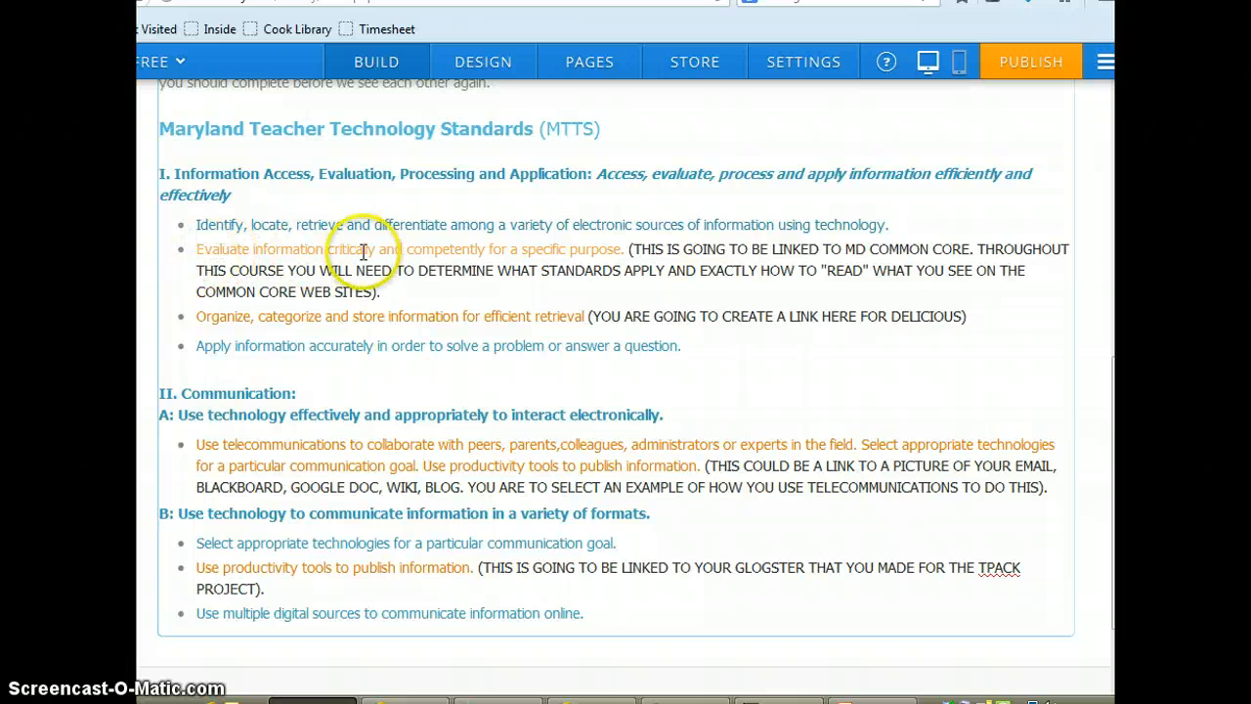
Step: Inspect the link on the "Evaluate information" indicator, follow the "Organize, categorize and store information" link and return to the site editor
left_click(566, 252)
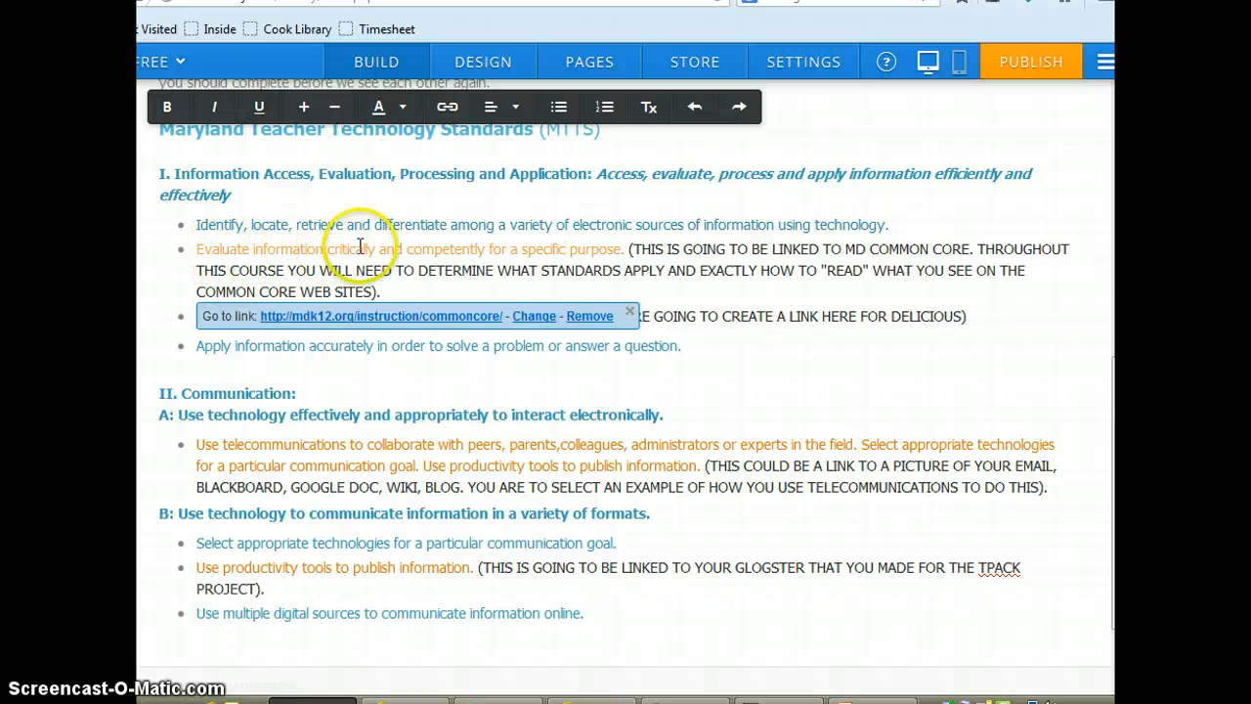
left_click(630, 316)
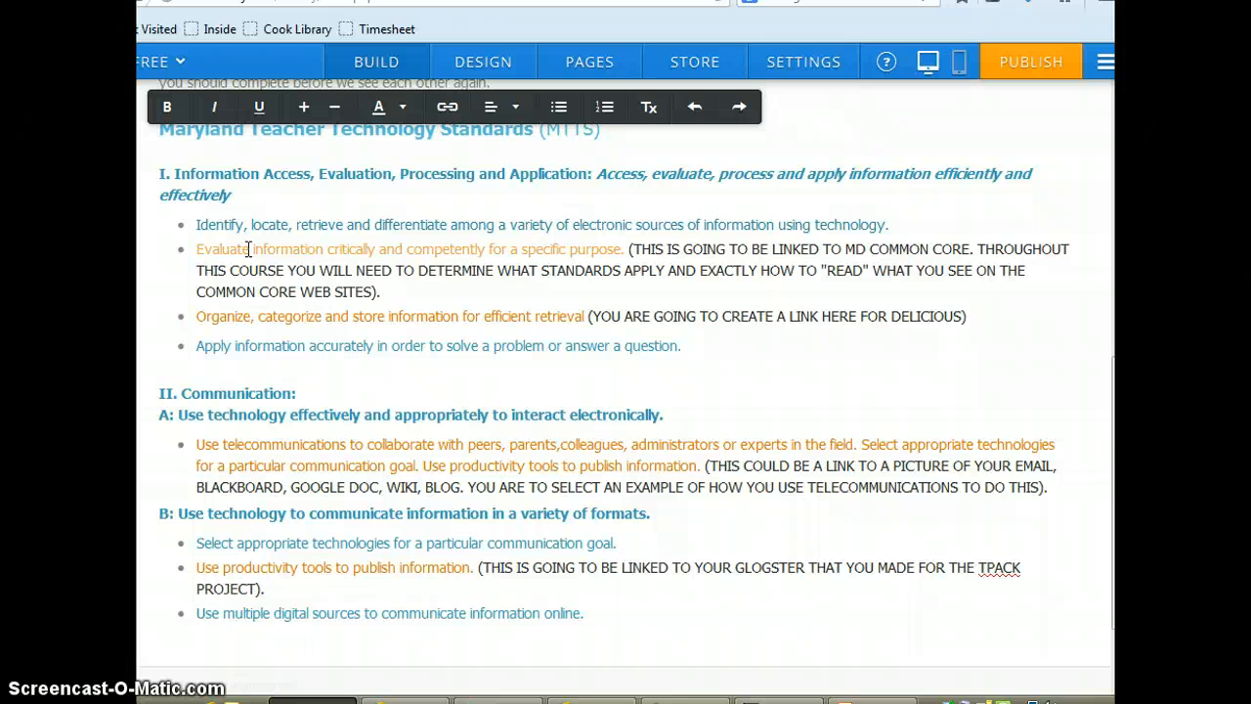
left_click(252, 315)
left_click(304, 344)
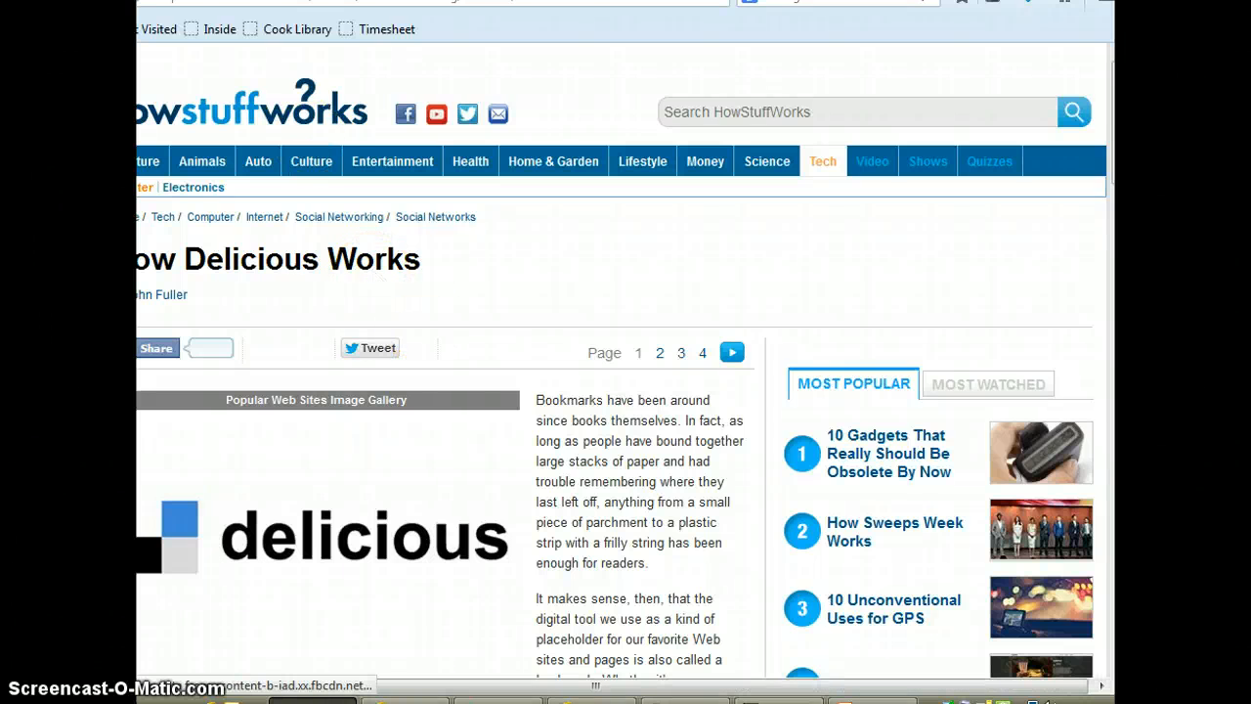
key("ctrl+shift+Tab")
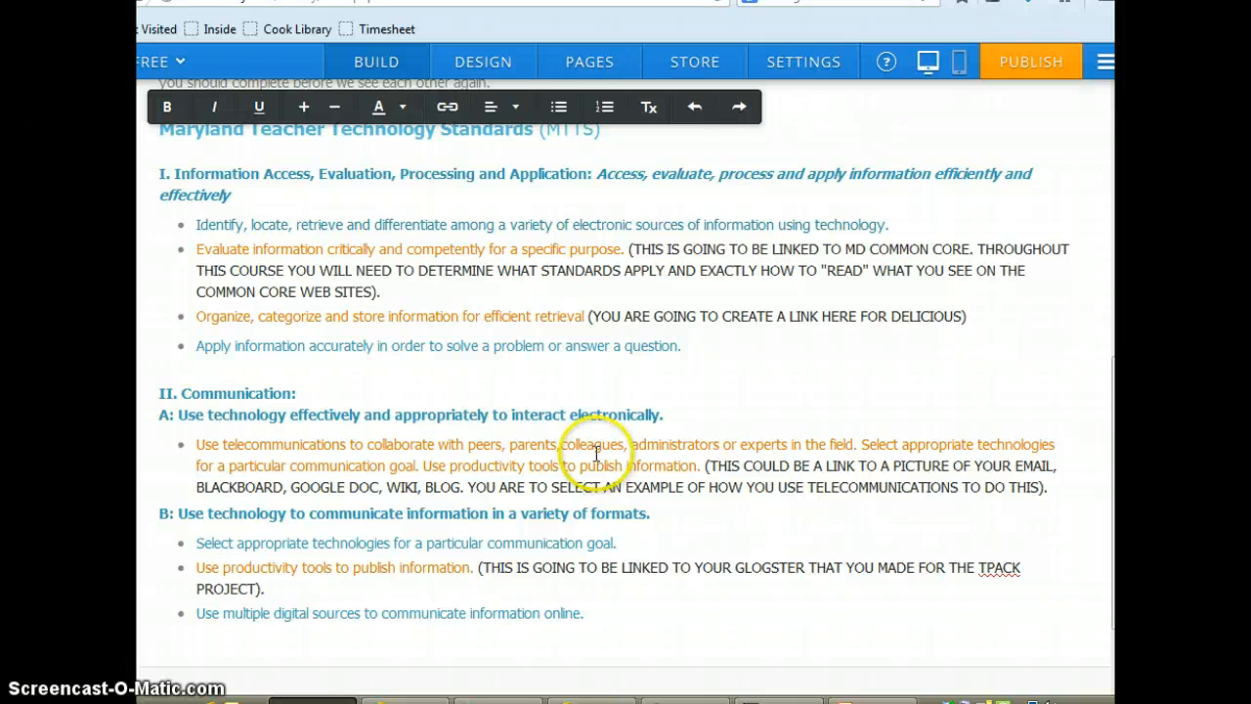
Step: Review the remaining indicators on the standards page and return to the page header in build mode
scroll(595, 441, "down", 1)
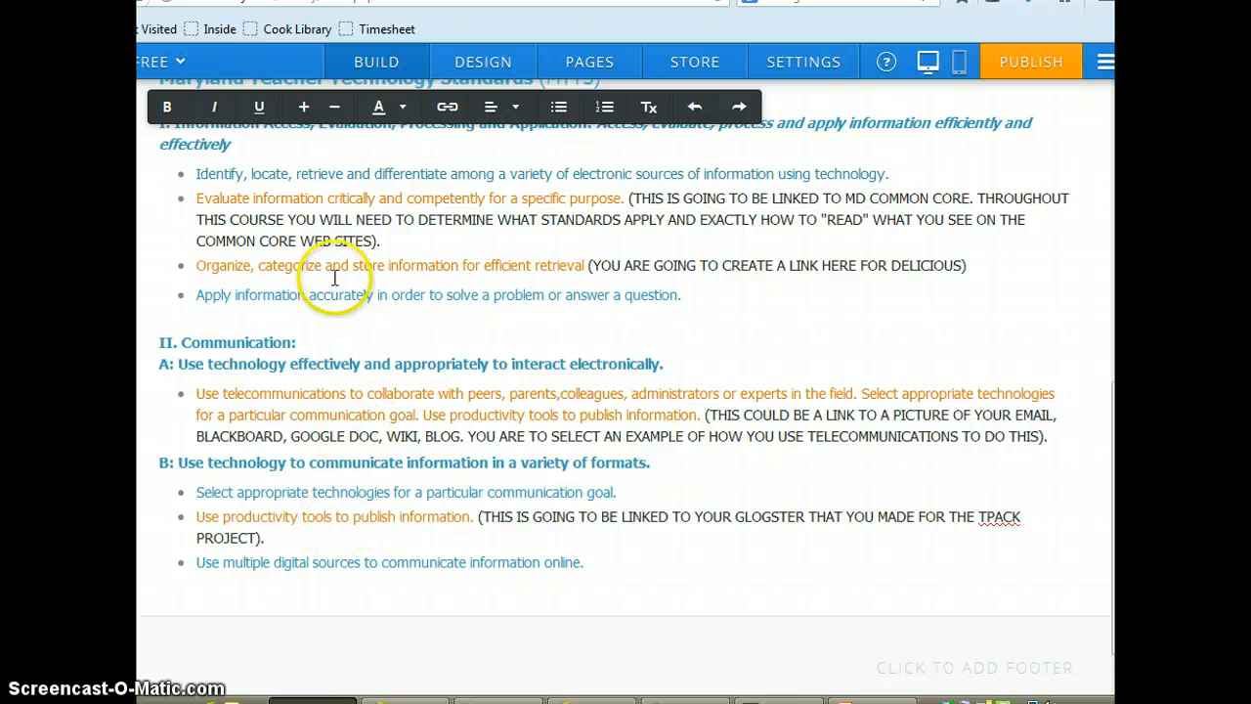
left_click_drag(1113, 530, 1113, 471)
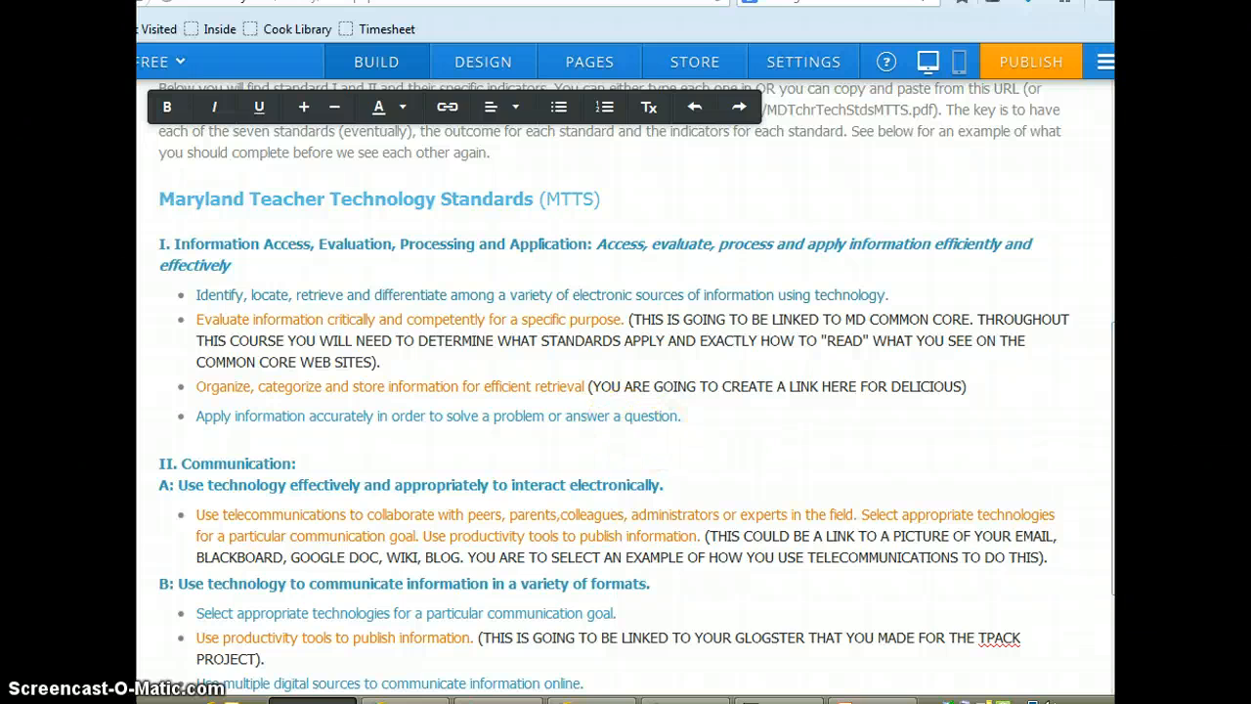
left_click_drag(1112, 426, 1103, 193)
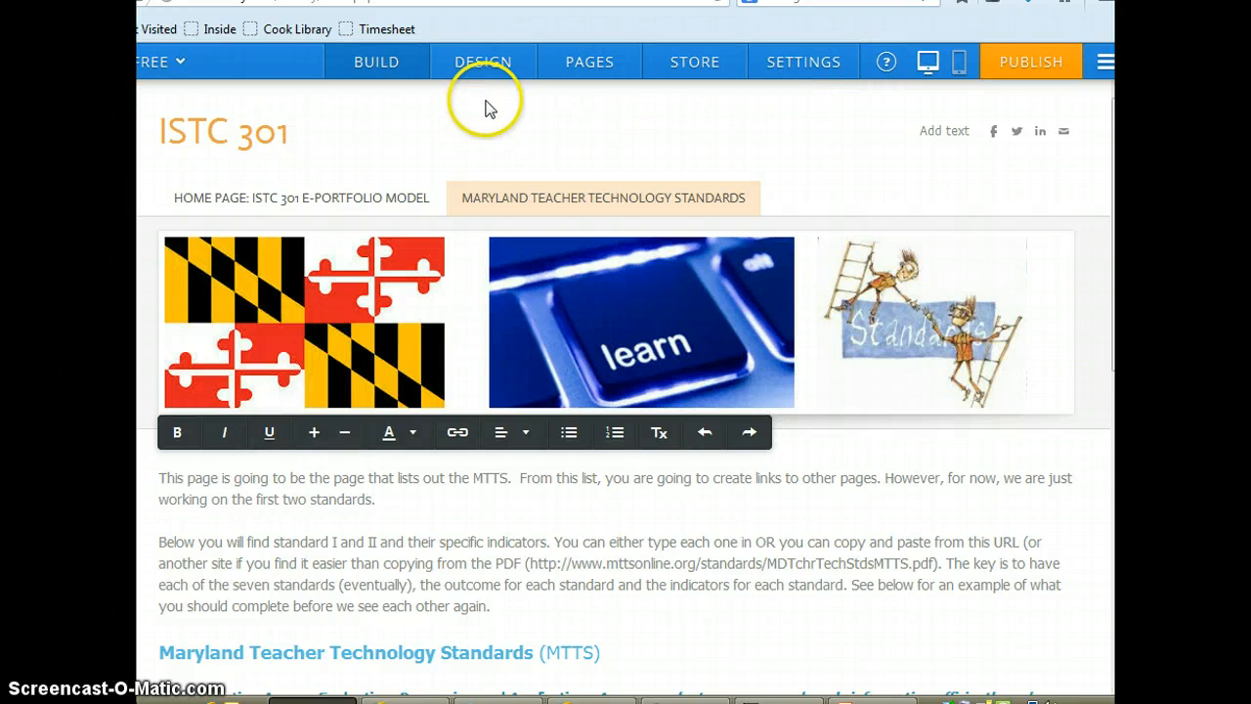
left_click(382, 71)
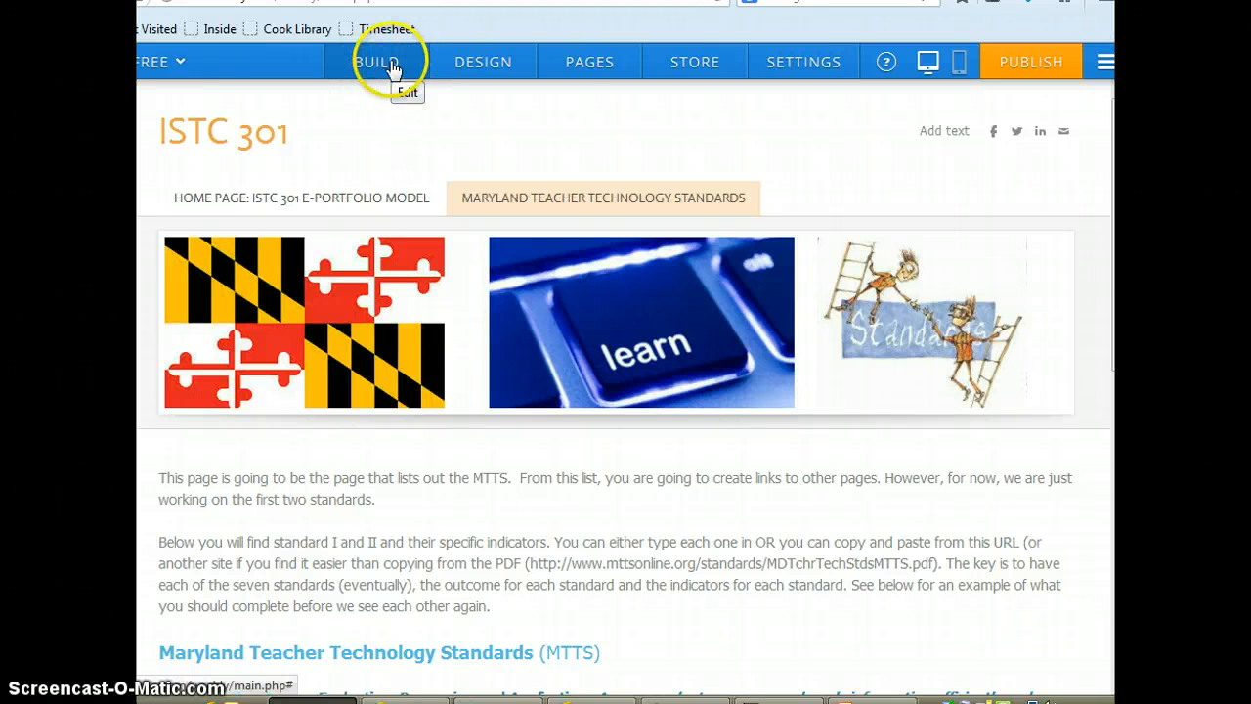
Step: Add a new standard page to the site and name it "Integrating Technology"
left_click(579, 63)
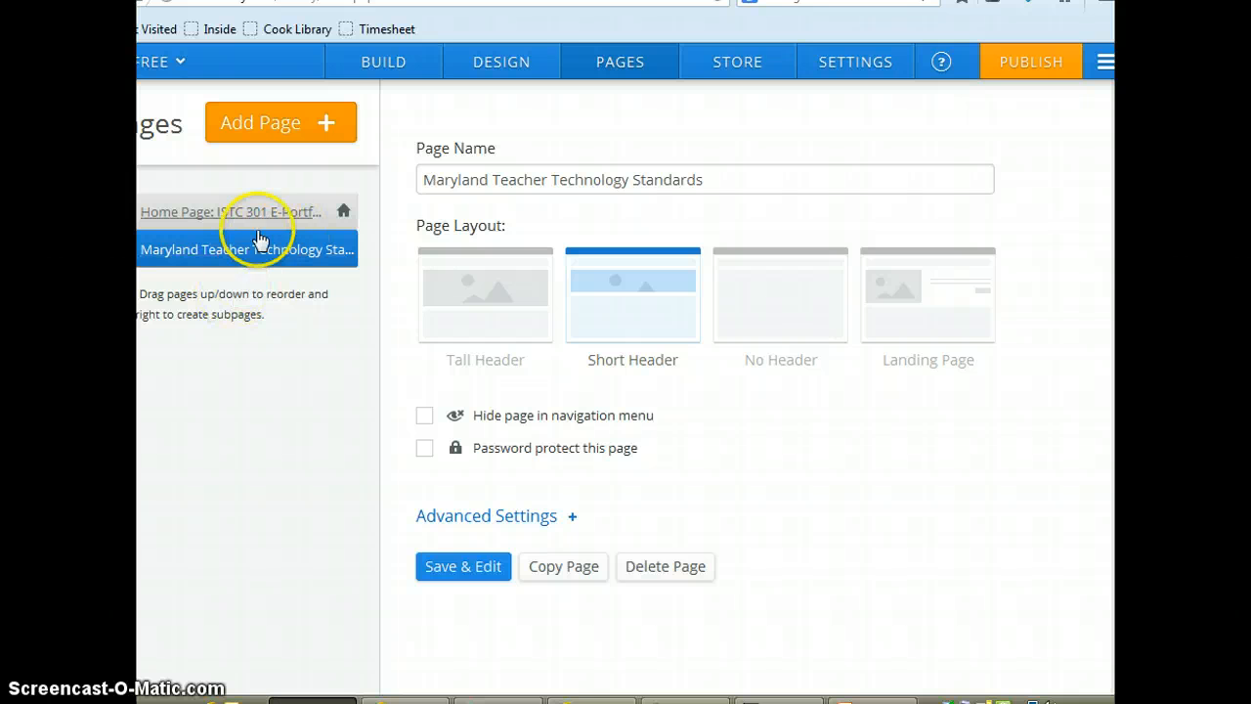
left_click(295, 128)
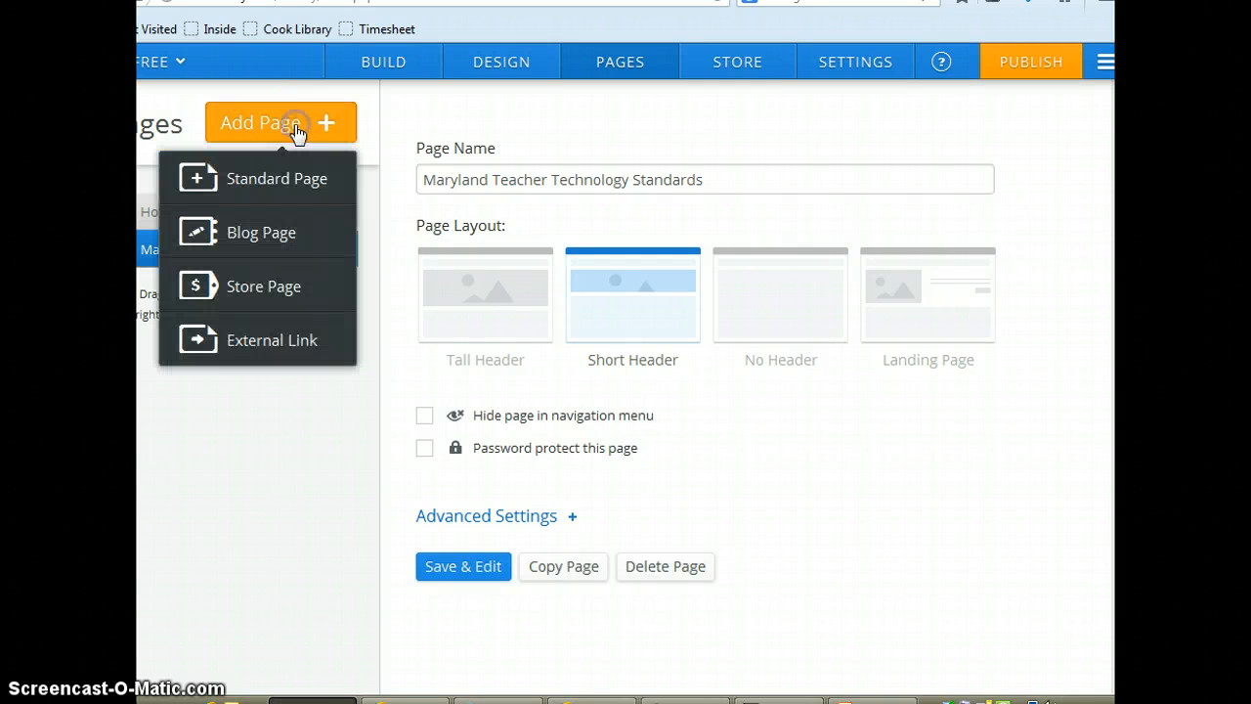
left_click(299, 181)
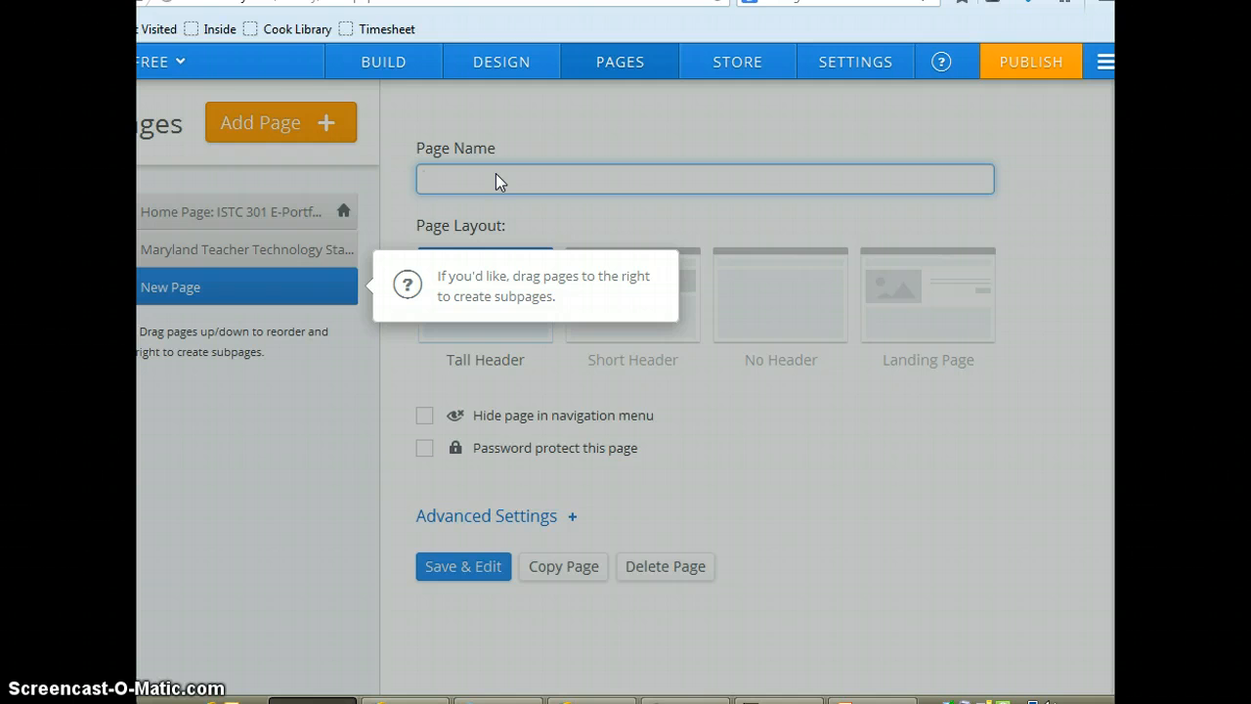
type("Integrating Technology")
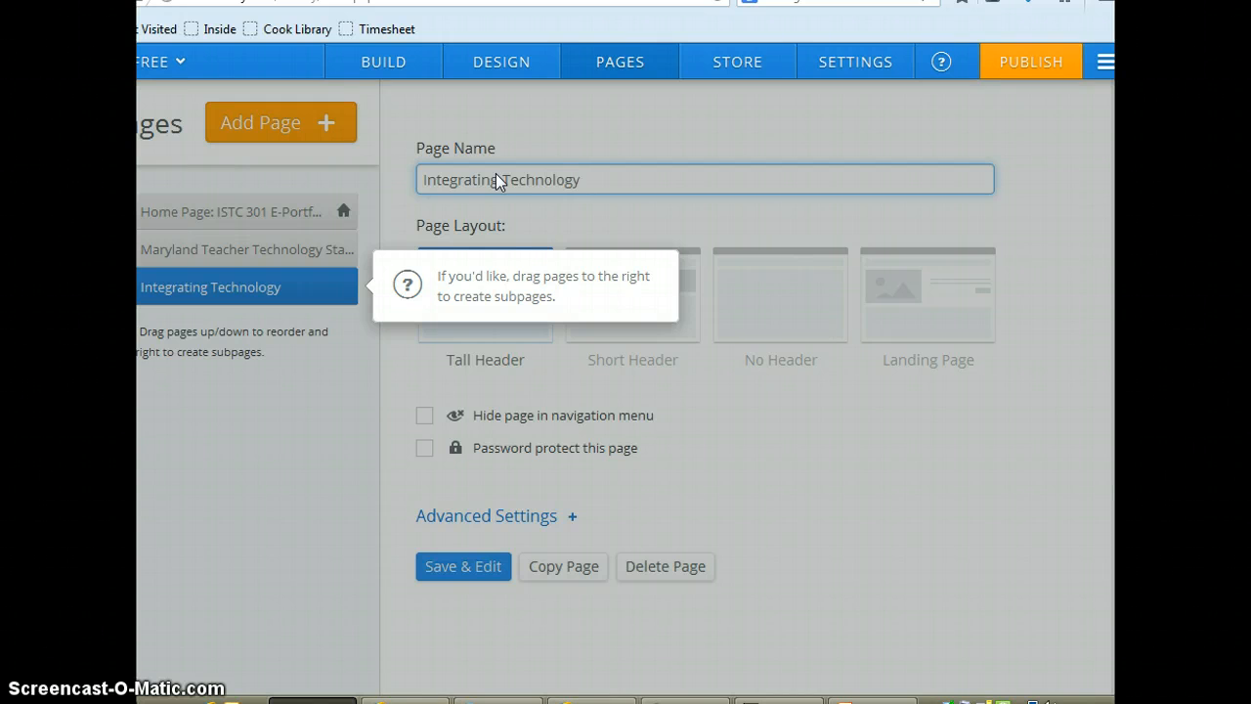
Step: Choose the Tall Header layout for the "Integrating Technology" page and save it for editing
left_click(981, 569)
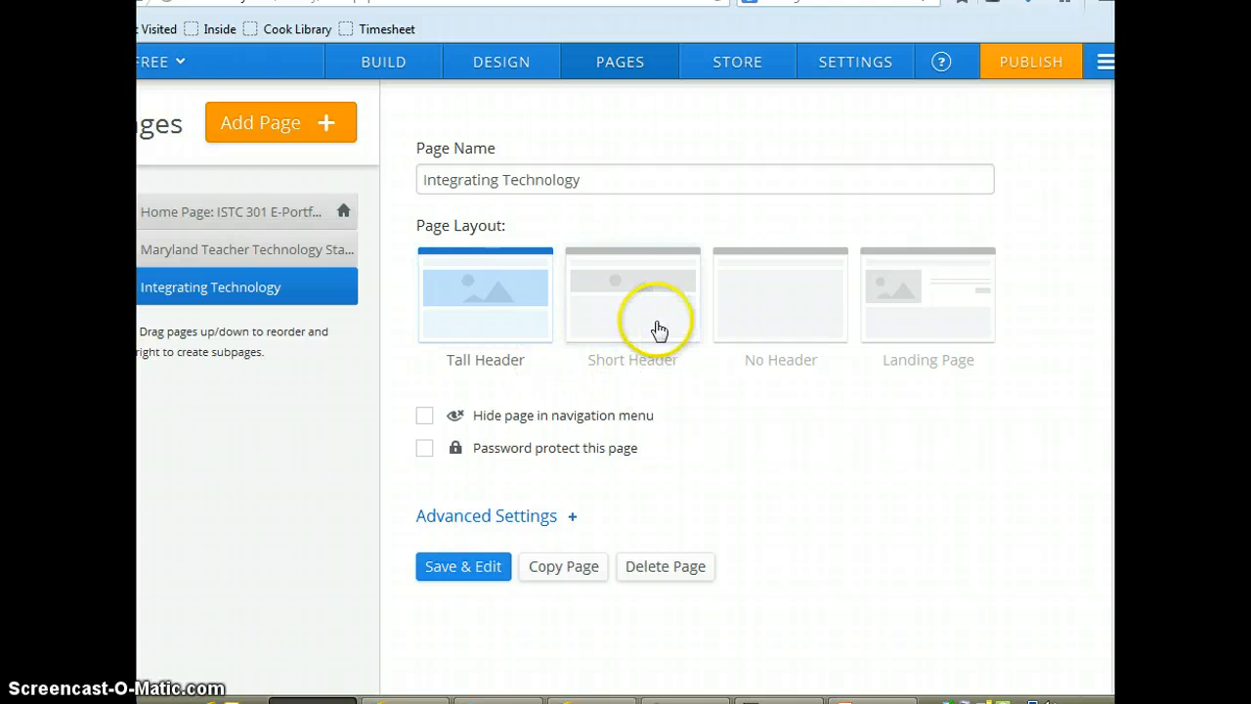
left_click(472, 311)
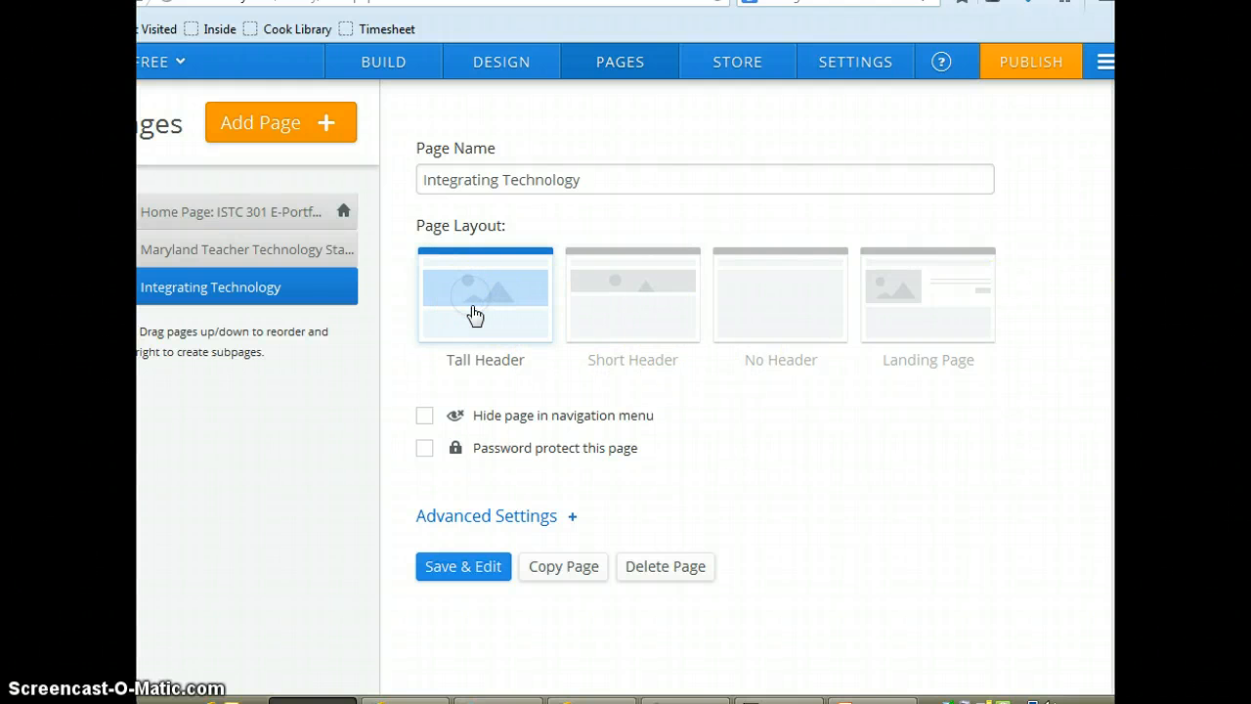
left_click(472, 570)
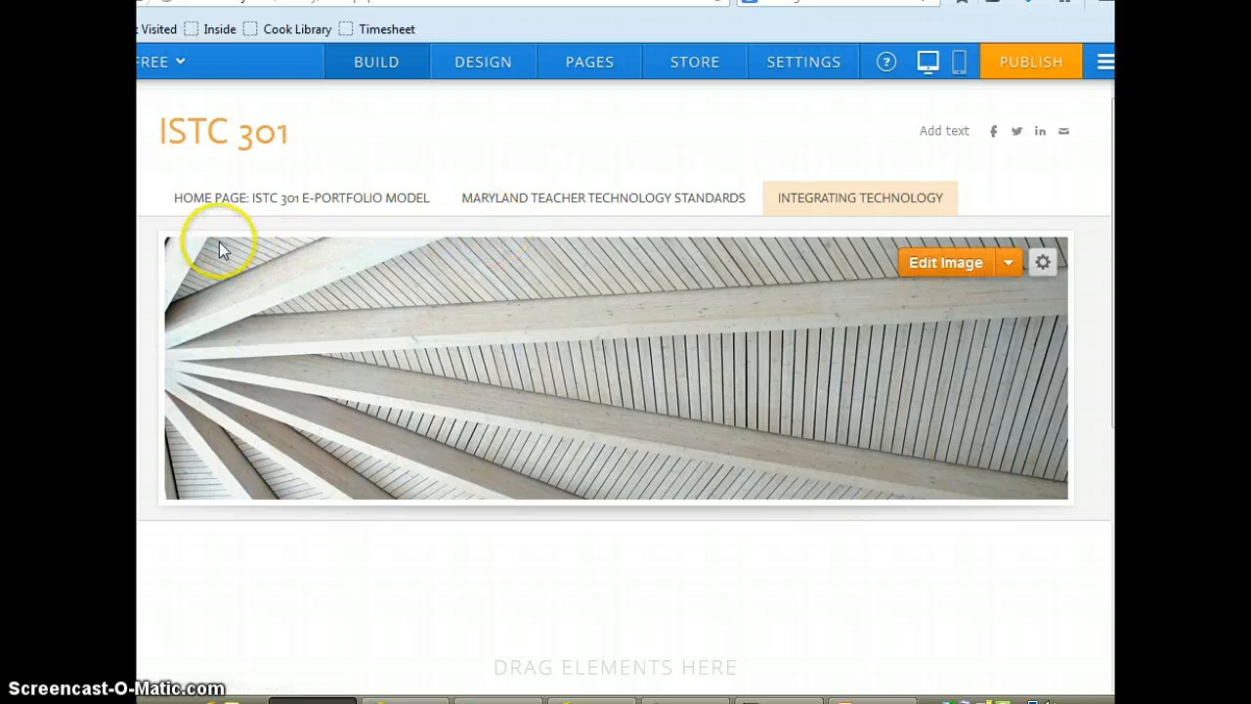
Step: Upload teaching-quotes-4.jpg from the computer as the header image of the "Integrating Technology" page
mouse_move(139, 308)
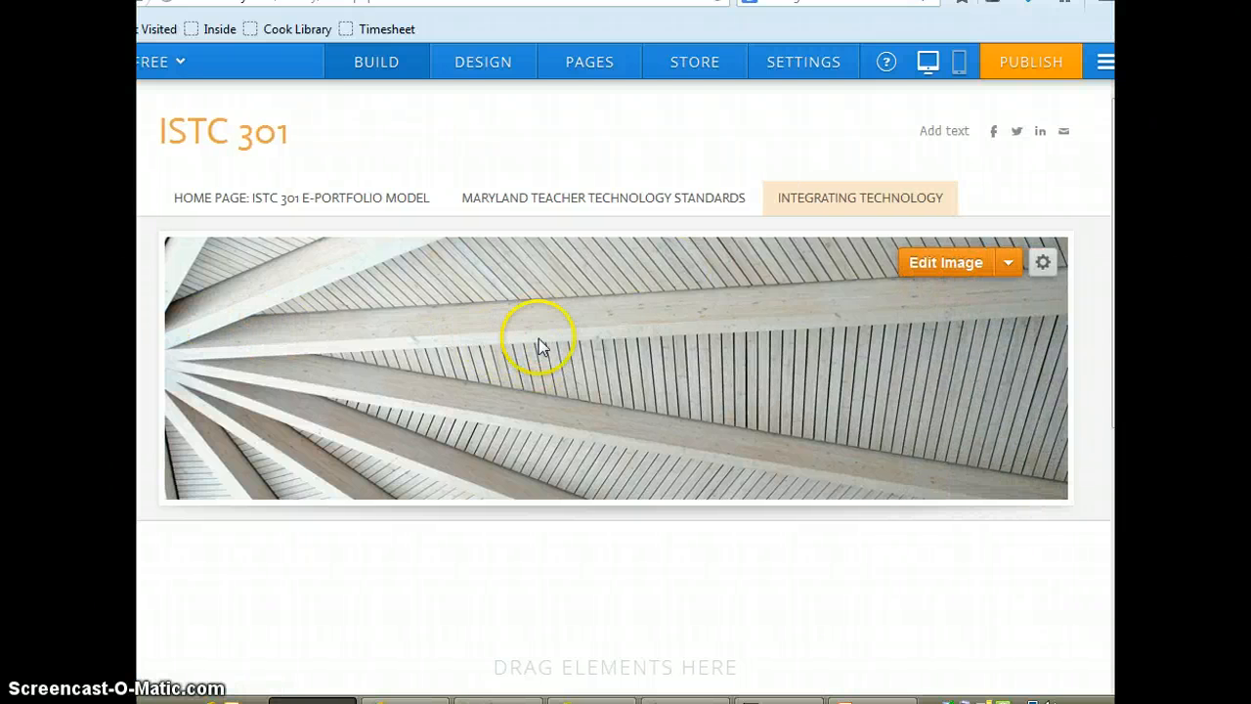
left_click(972, 266)
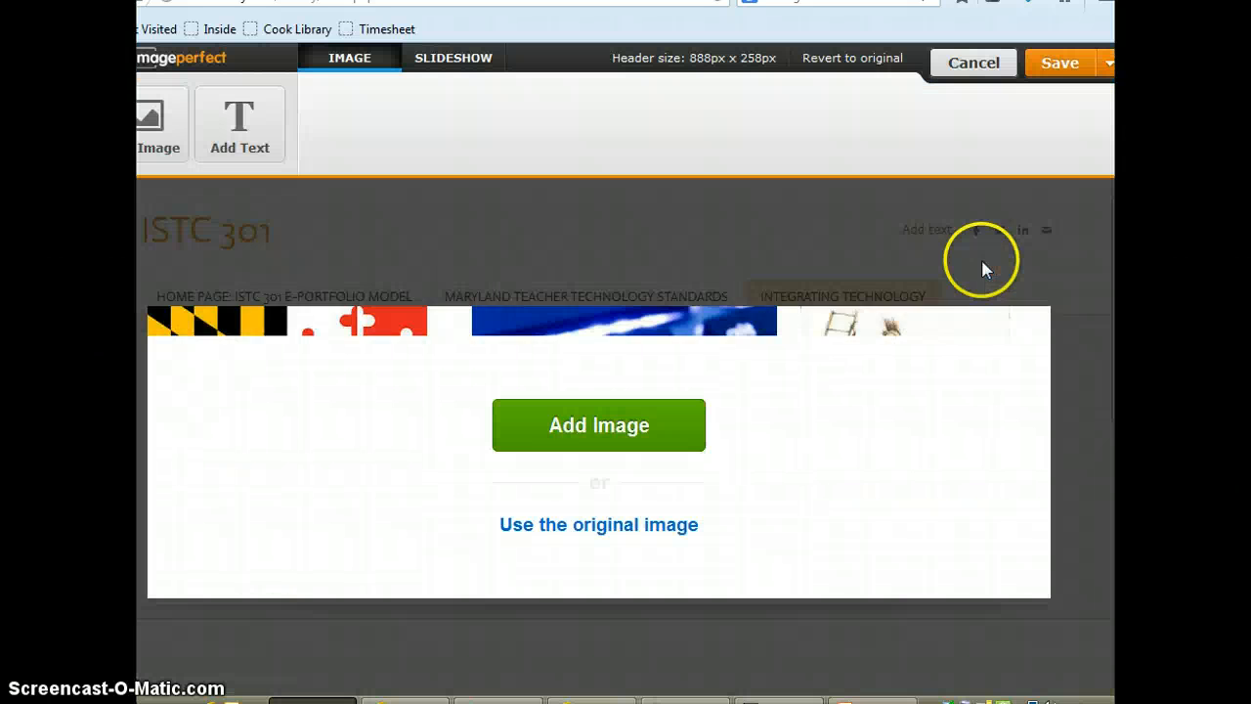
left_click(602, 430)
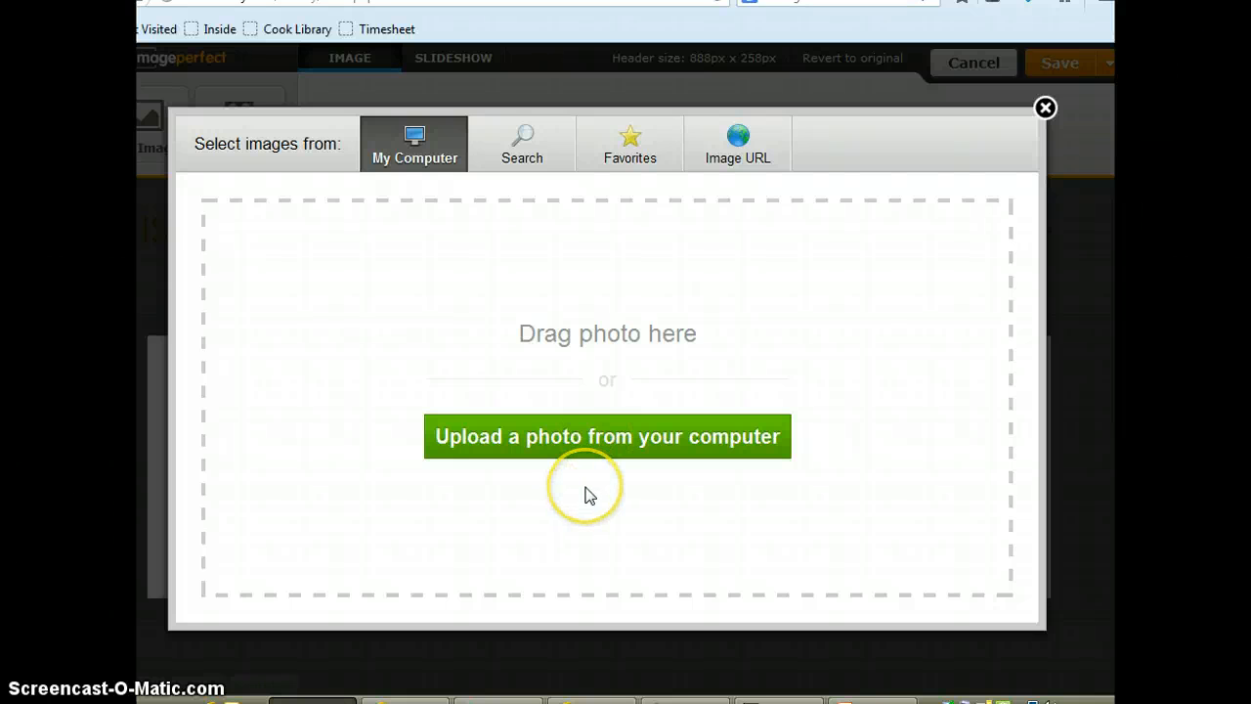
left_click(602, 441)
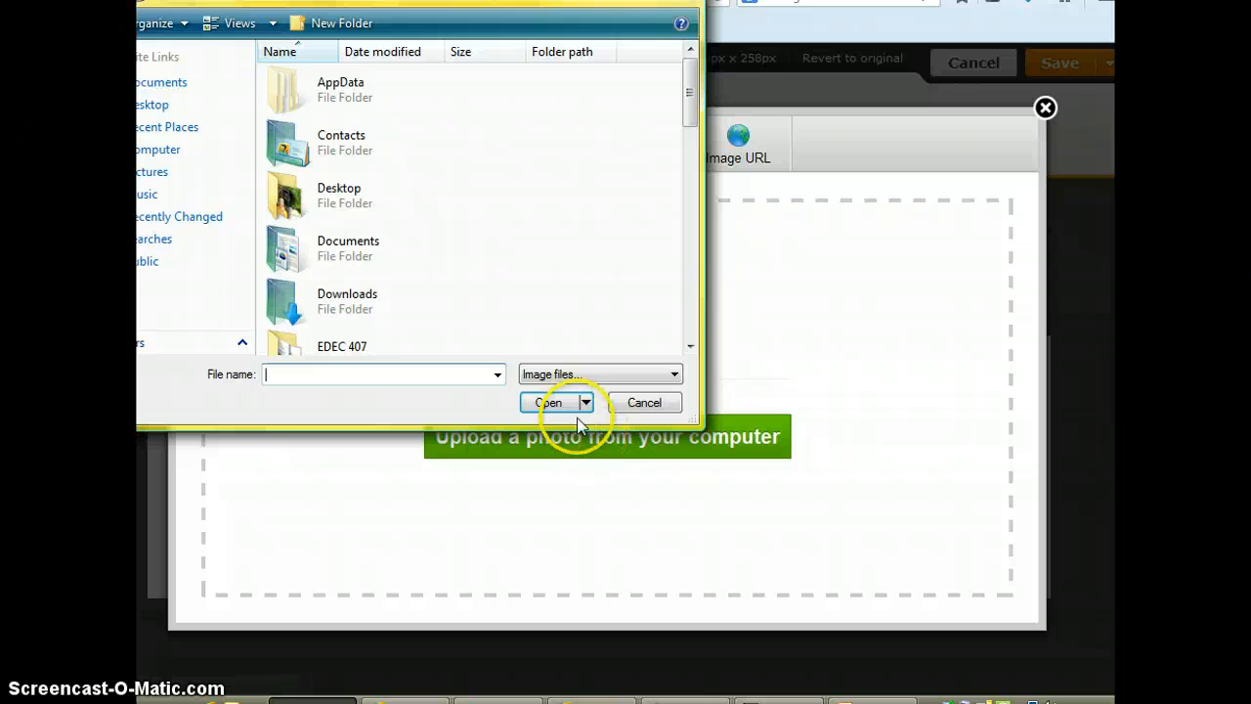
left_click(154, 105)
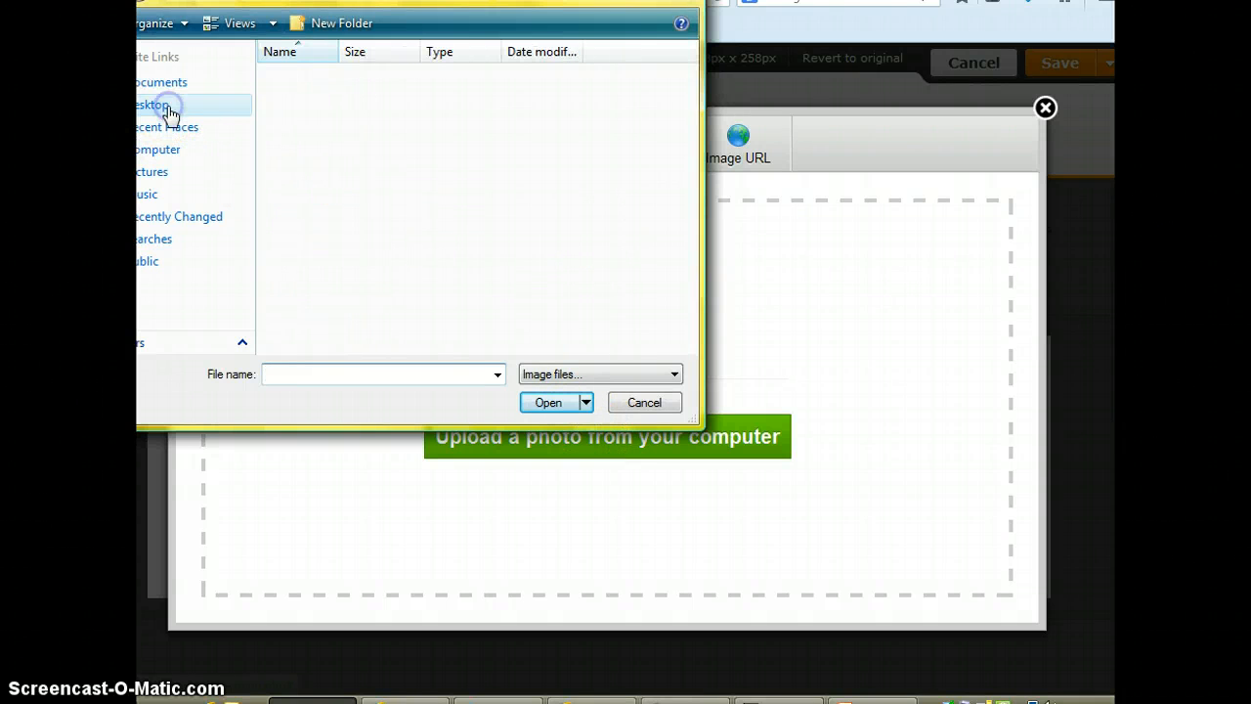
double_click(383, 98)
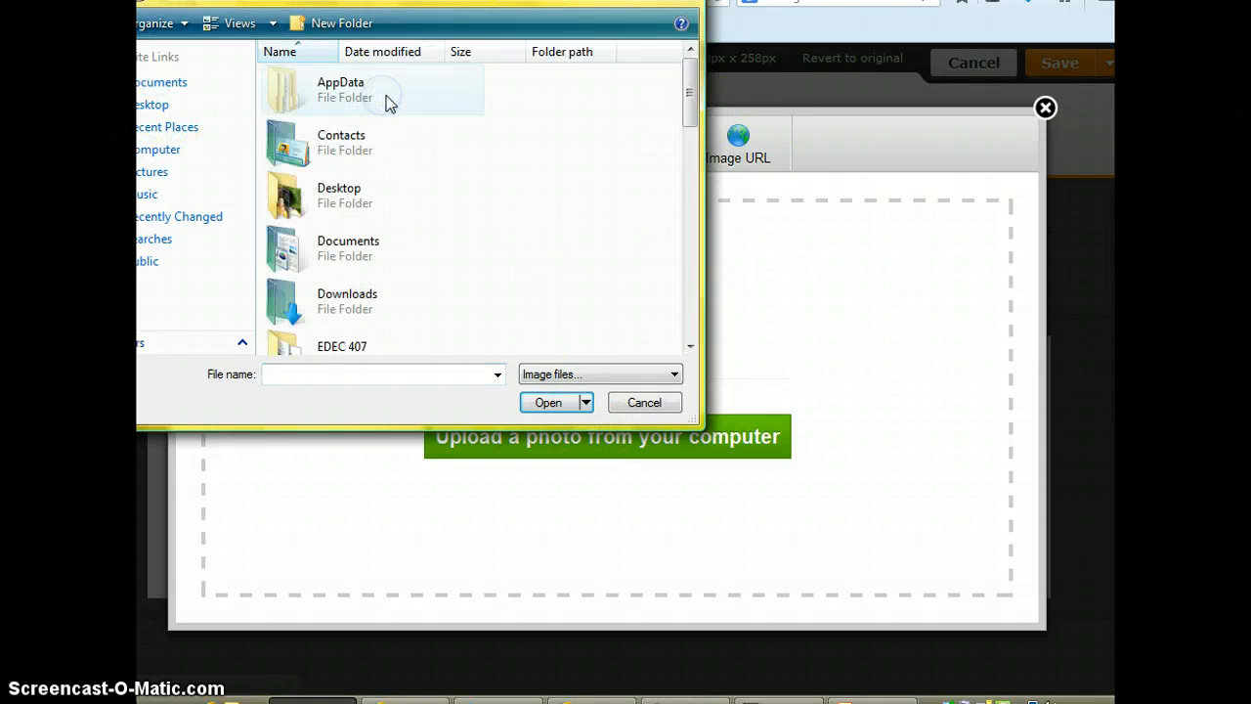
left_click_drag(690, 125, 716, 342)
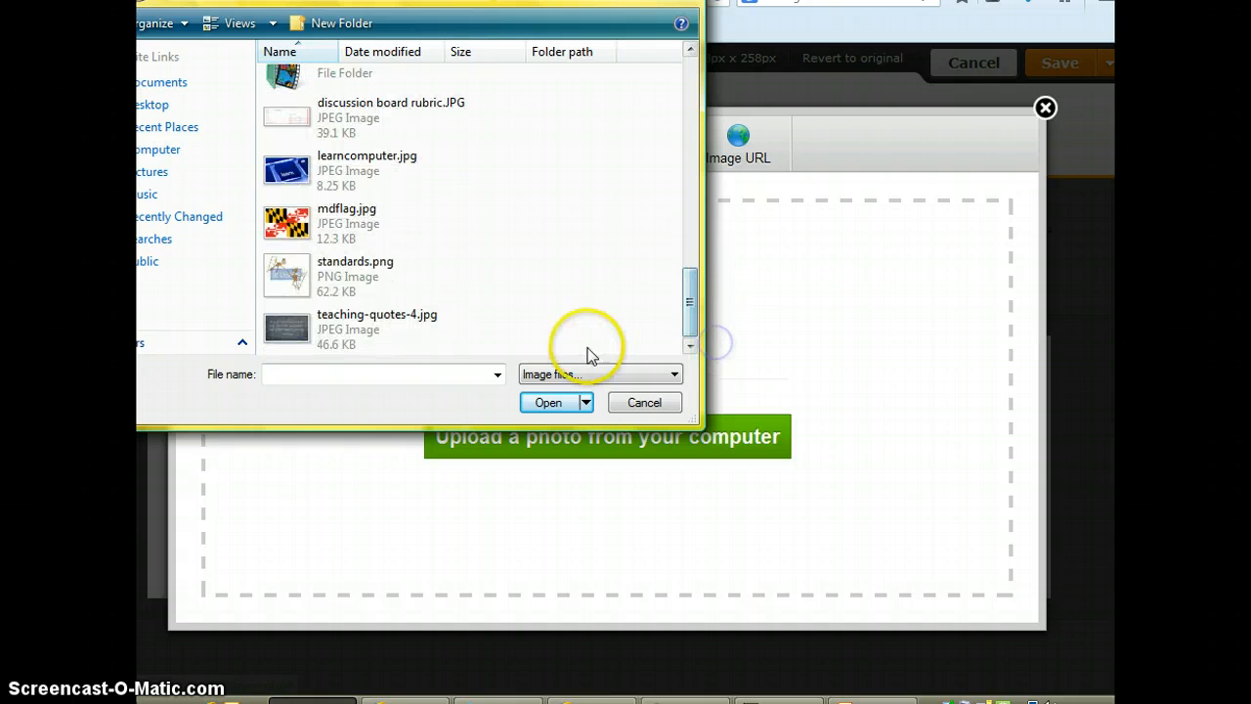
left_click(334, 338)
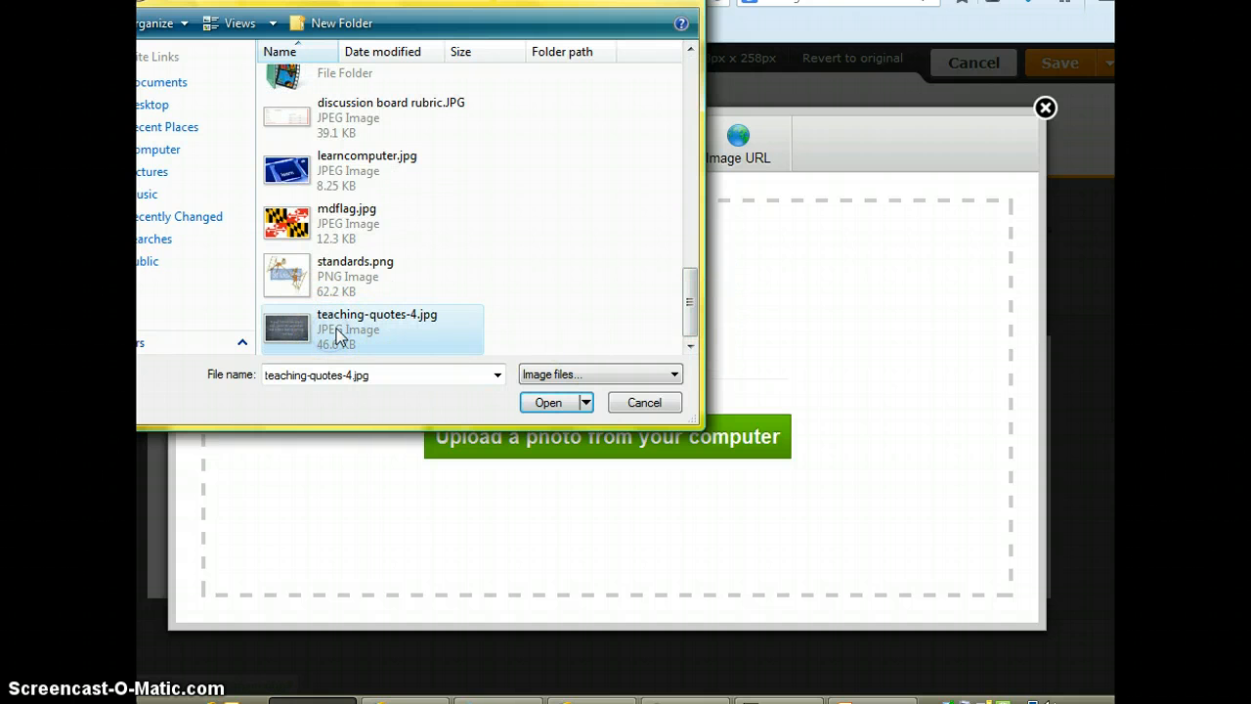
left_click(553, 403)
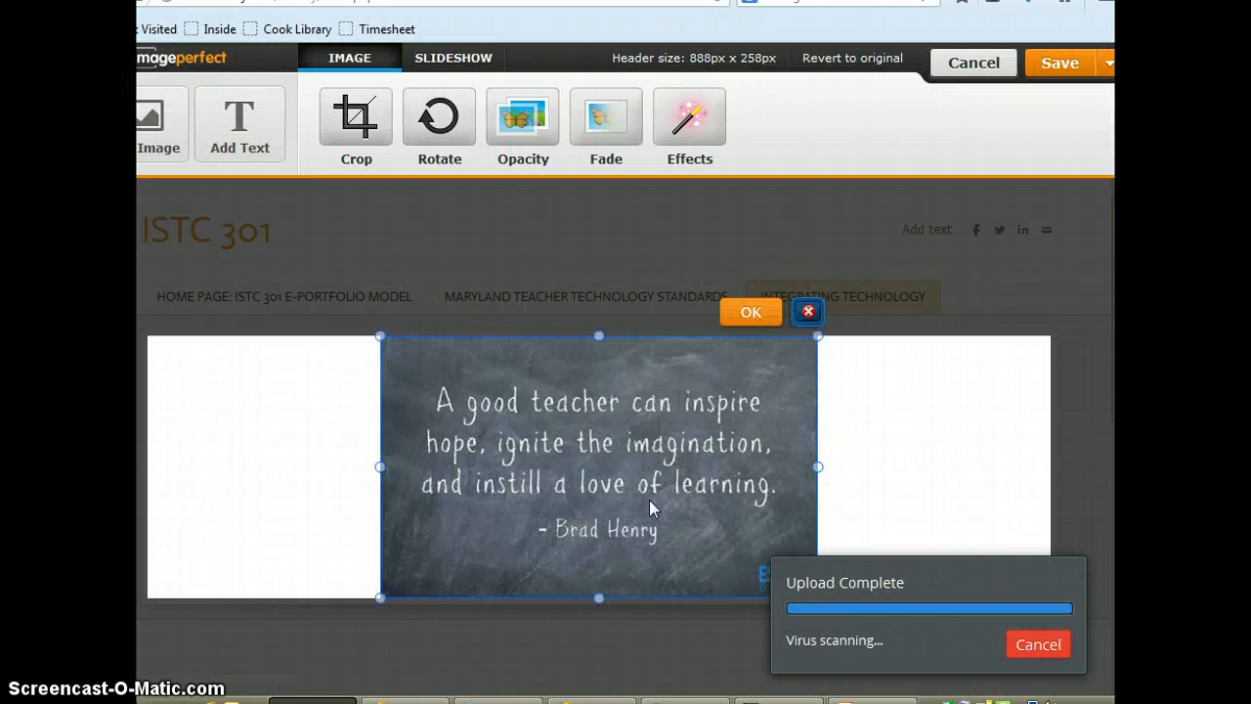
Step: Shift the quote image slightly right of the header's center and save the header to this page only
left_click_drag(743, 459, 785, 456)
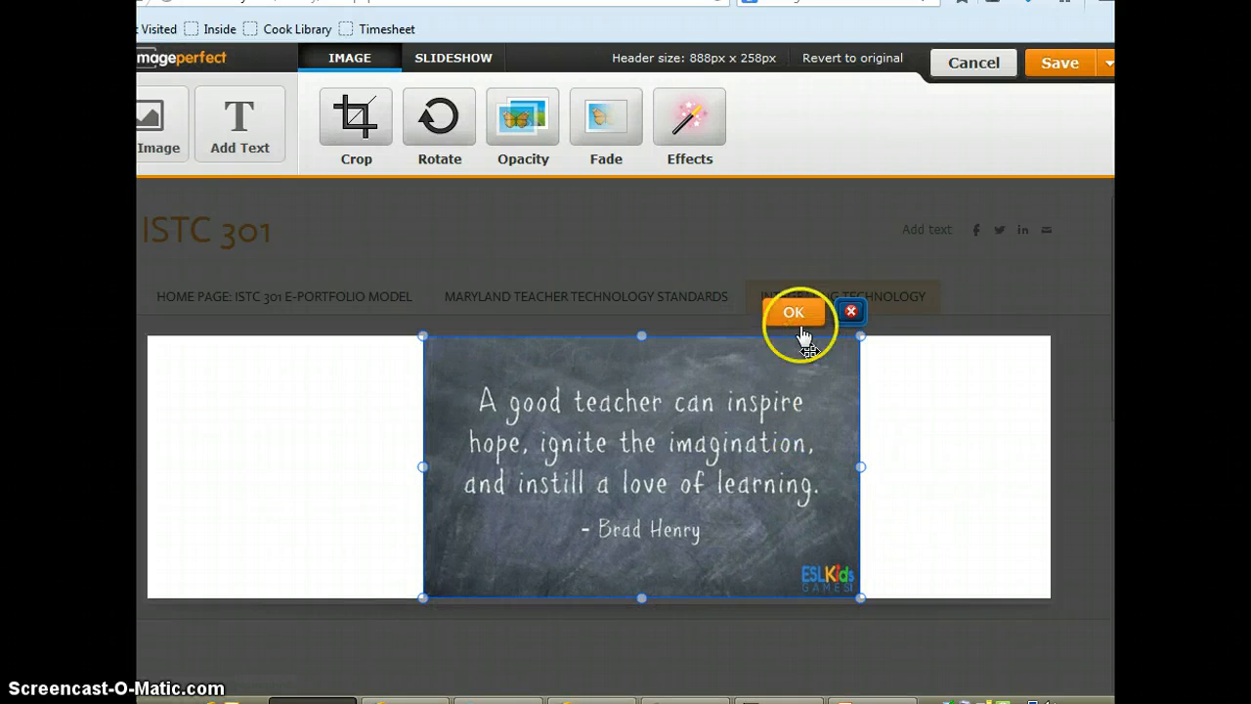
left_click(794, 314)
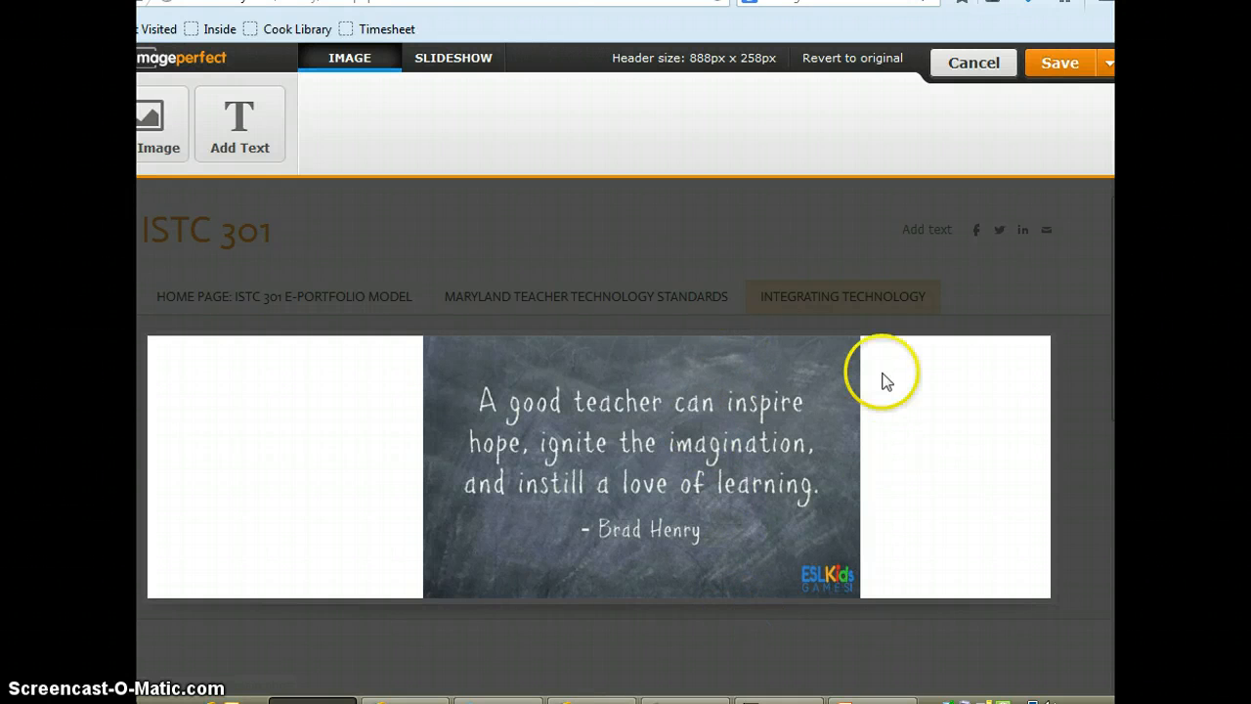
left_click(1058, 70)
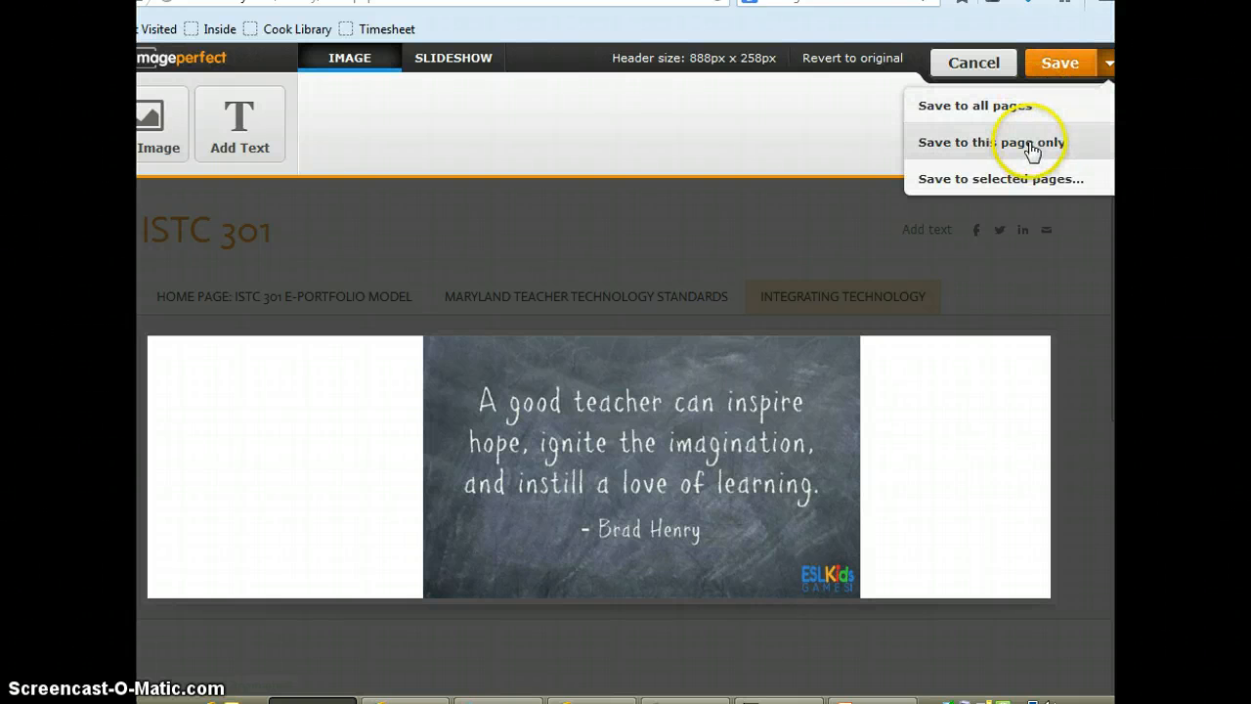
left_click(1030, 146)
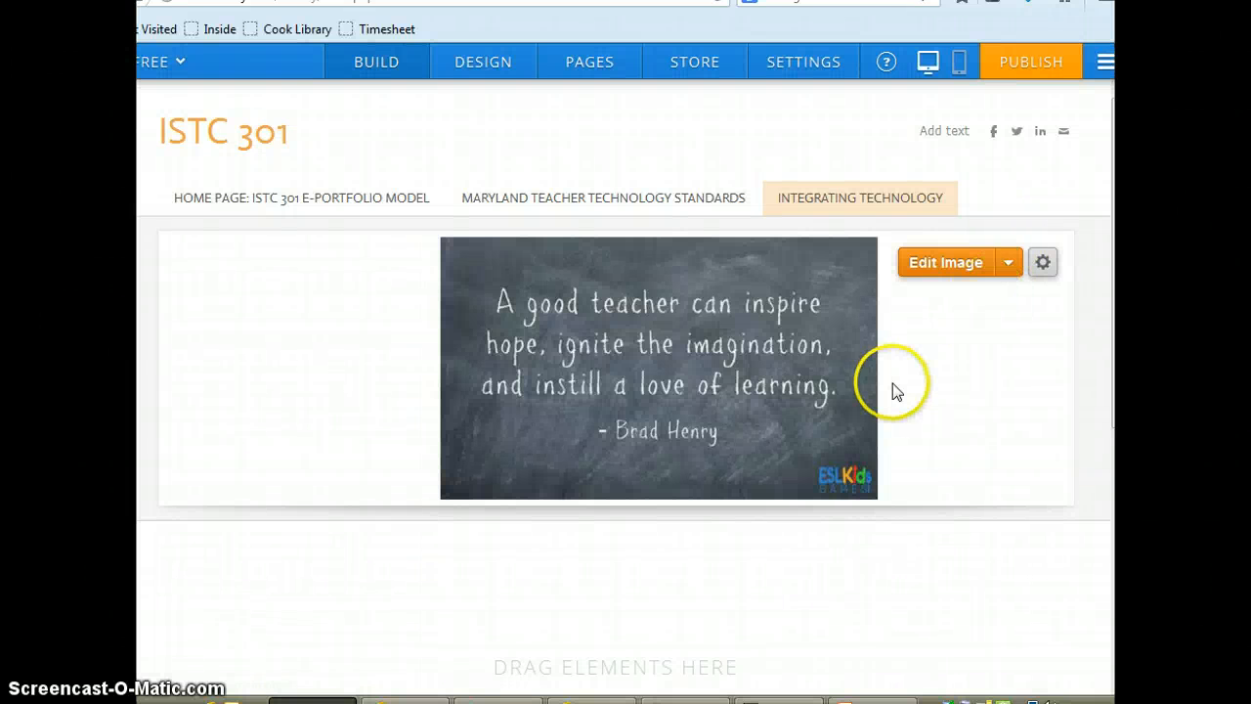
Step: Add a text element below the header with the text "This is where I type."
scroll(625, 390, "down", 3)
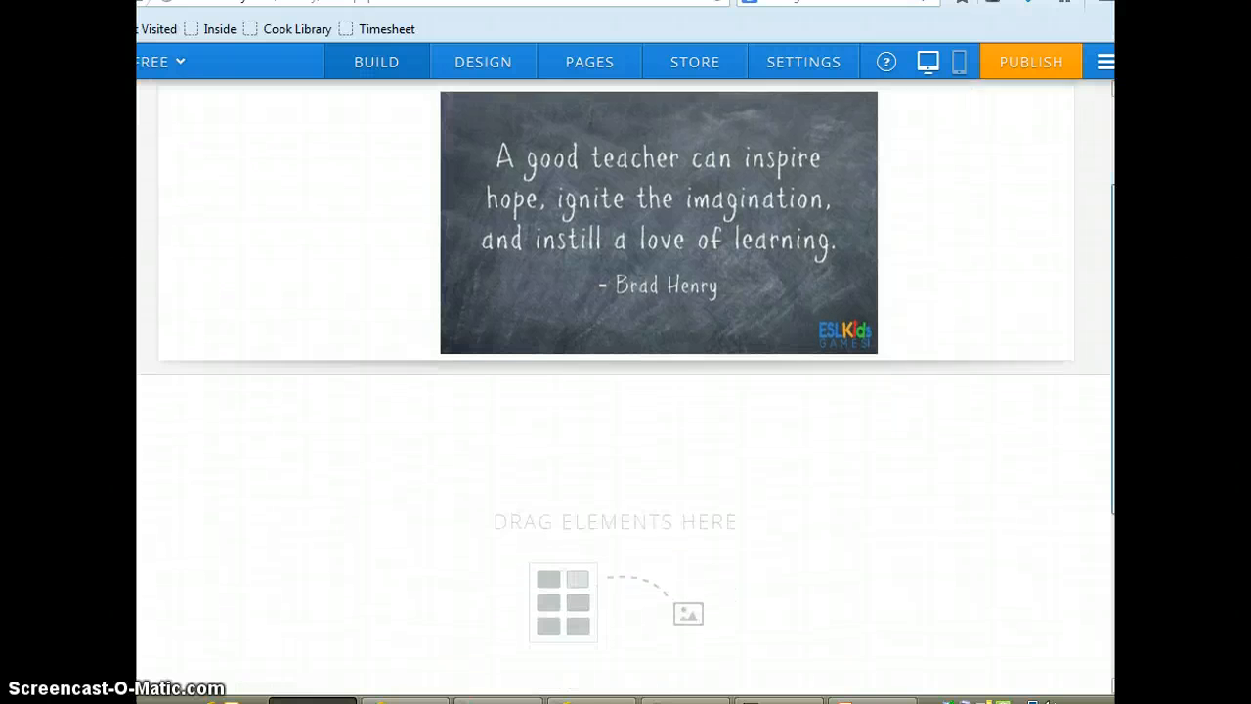
left_click_drag(1113, 391, 1113, 425)
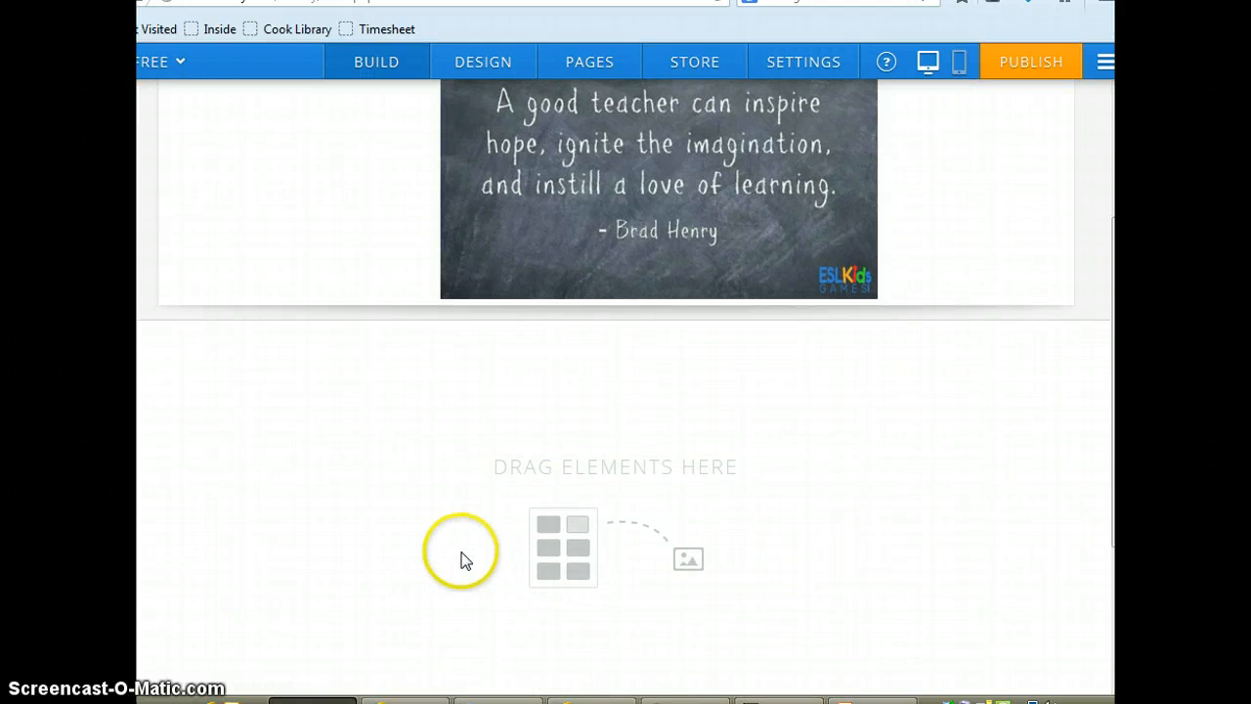
mouse_move(141, 486)
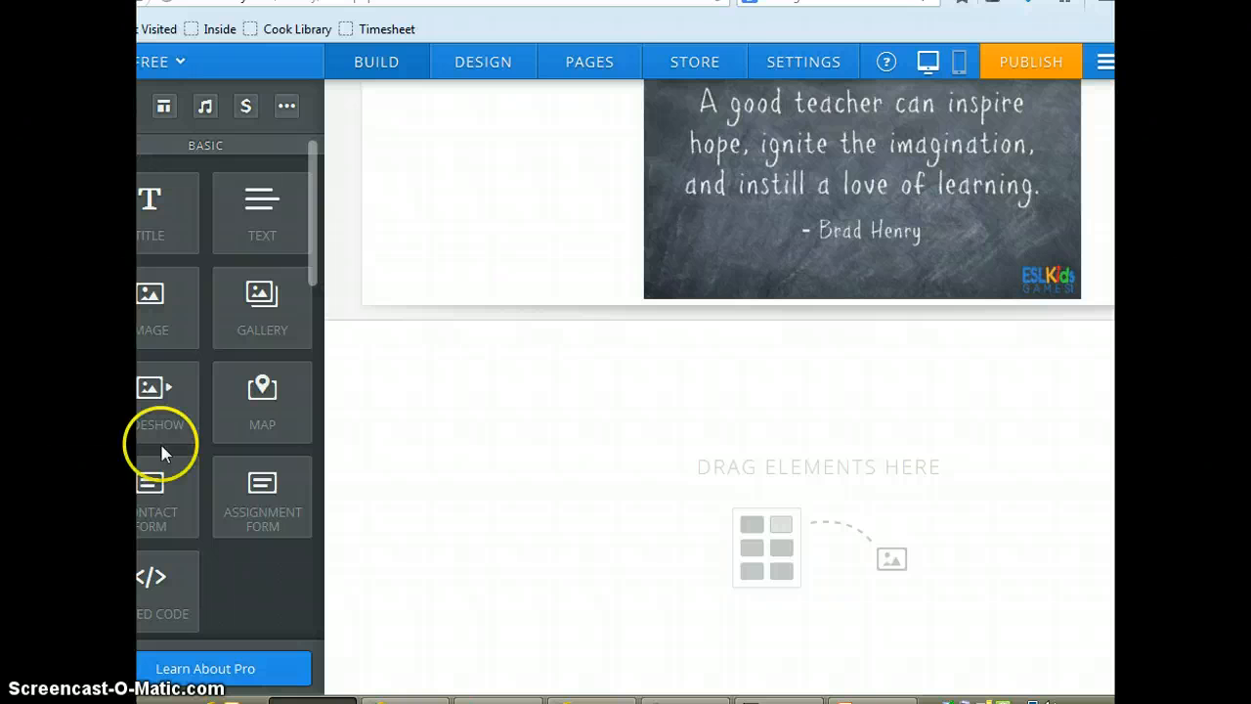
left_click_drag(261, 233, 274, 460)
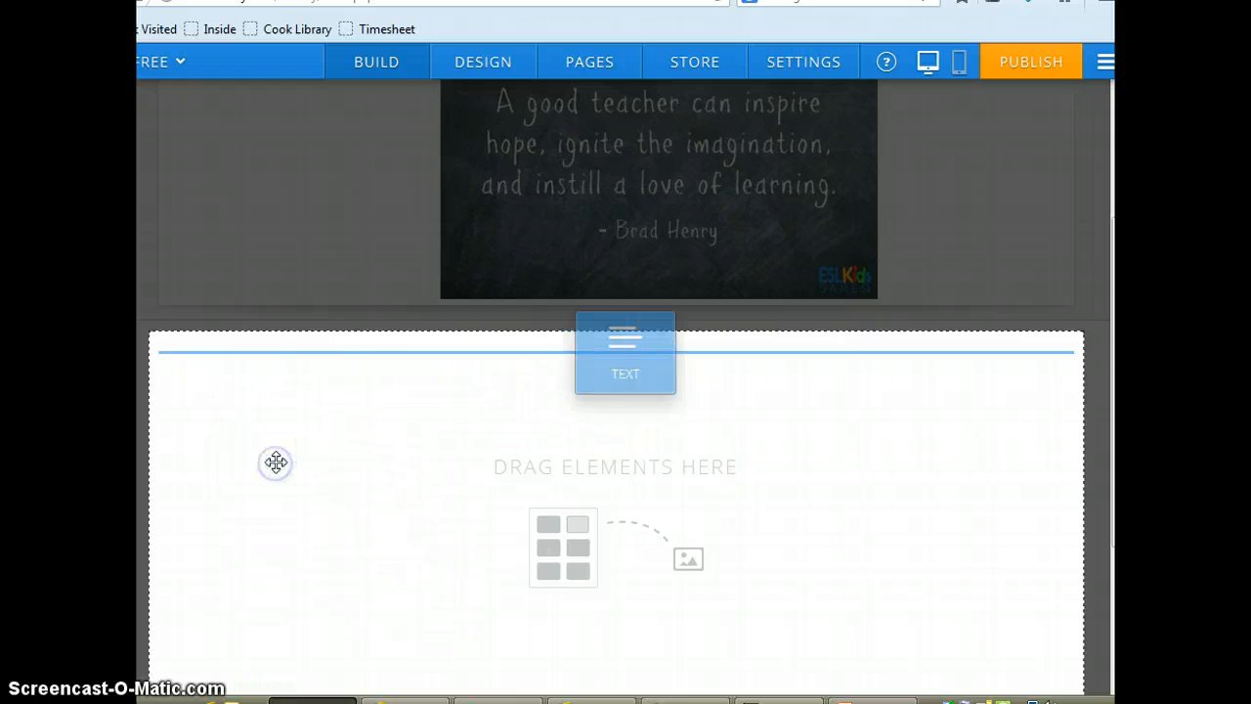
left_click(261, 368)
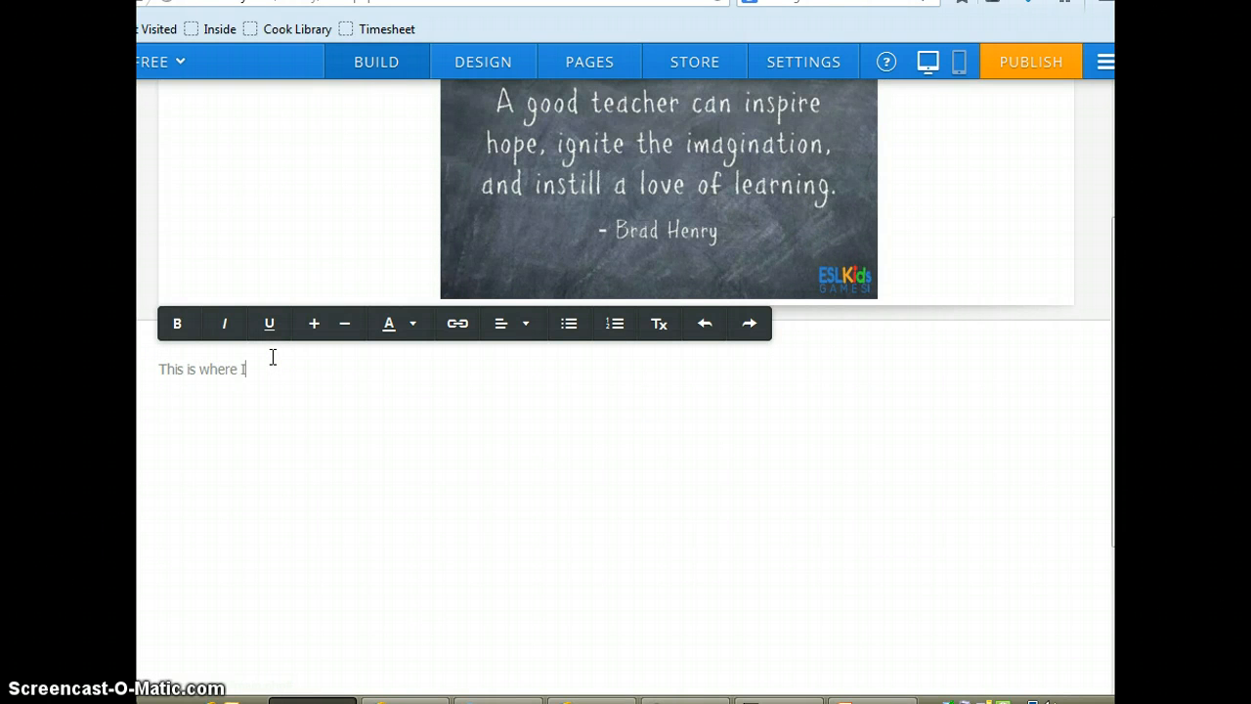
left_click(229, 357)
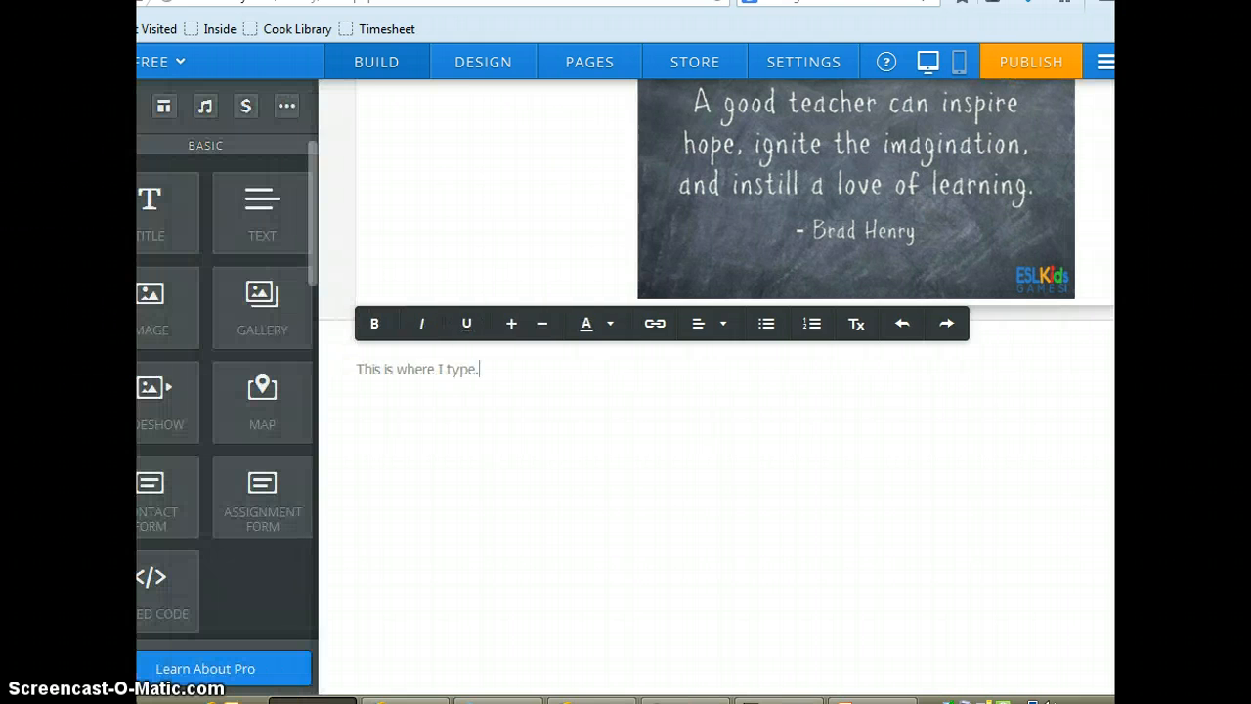
Step: Place an image element beneath the text and a divider beneath the image placeholder
left_click_drag(167, 316, 312, 505)
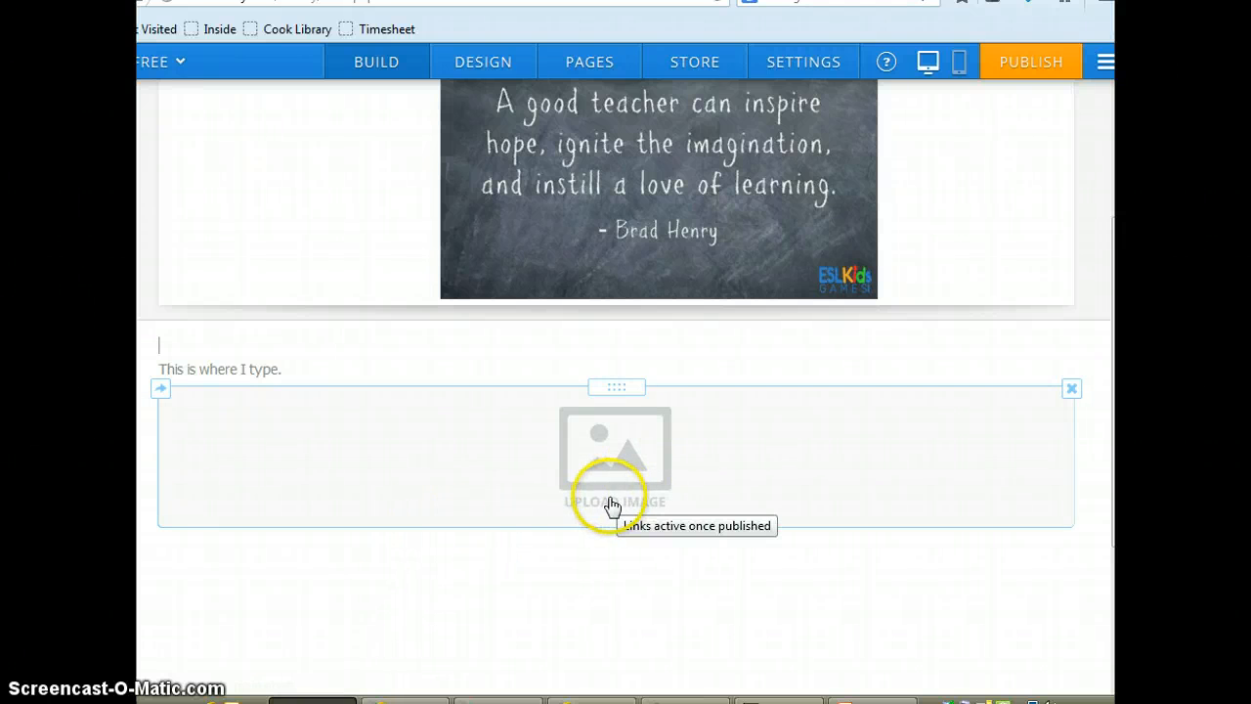
mouse_move(141, 605)
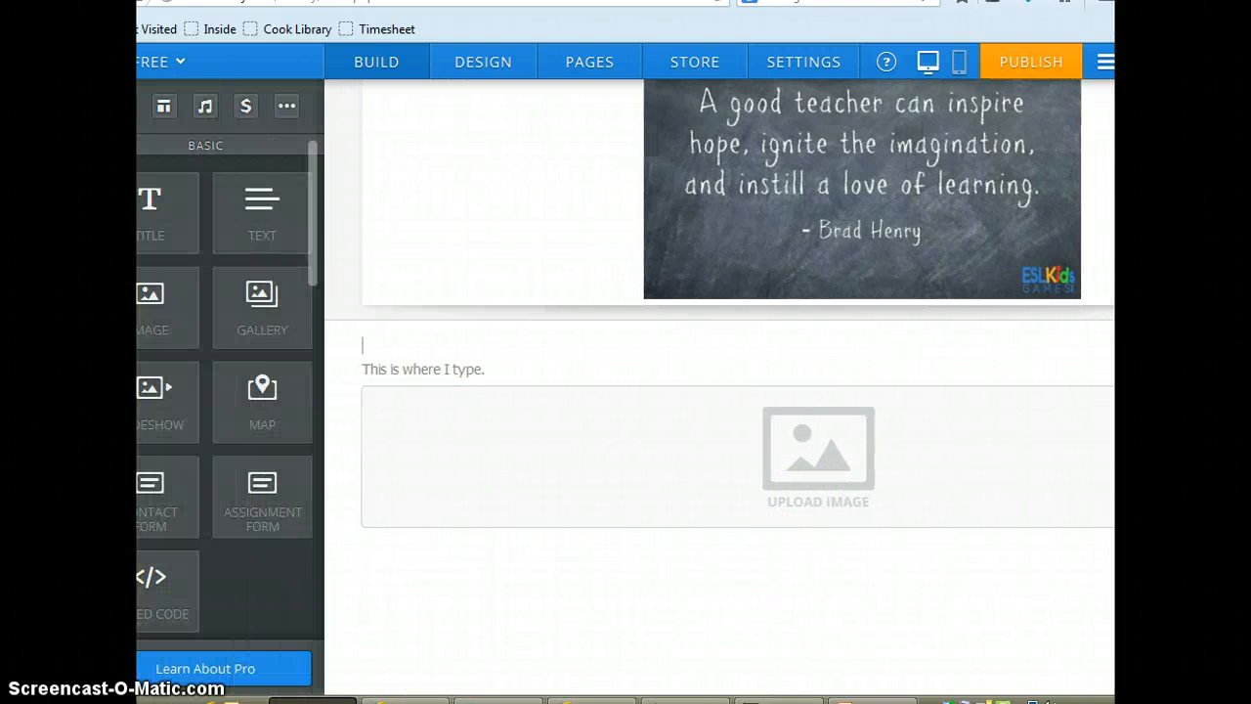
left_click_drag(310, 275, 307, 410)
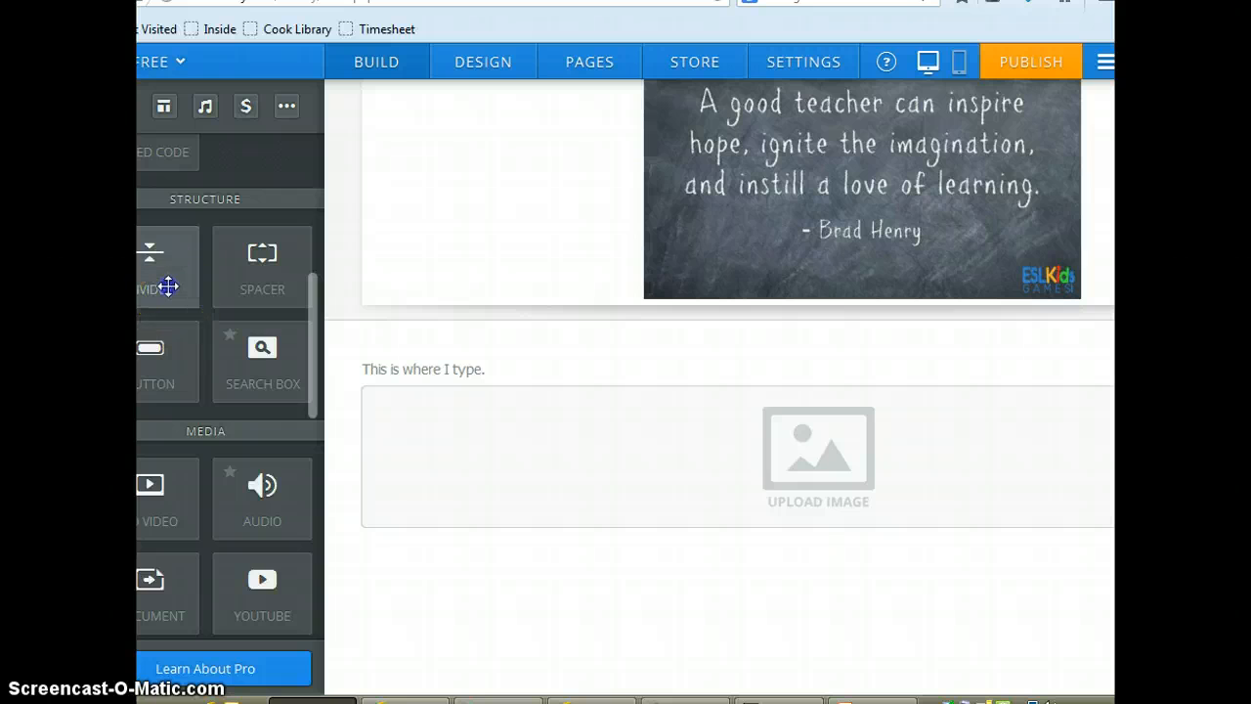
left_click_drag(168, 285, 258, 602)
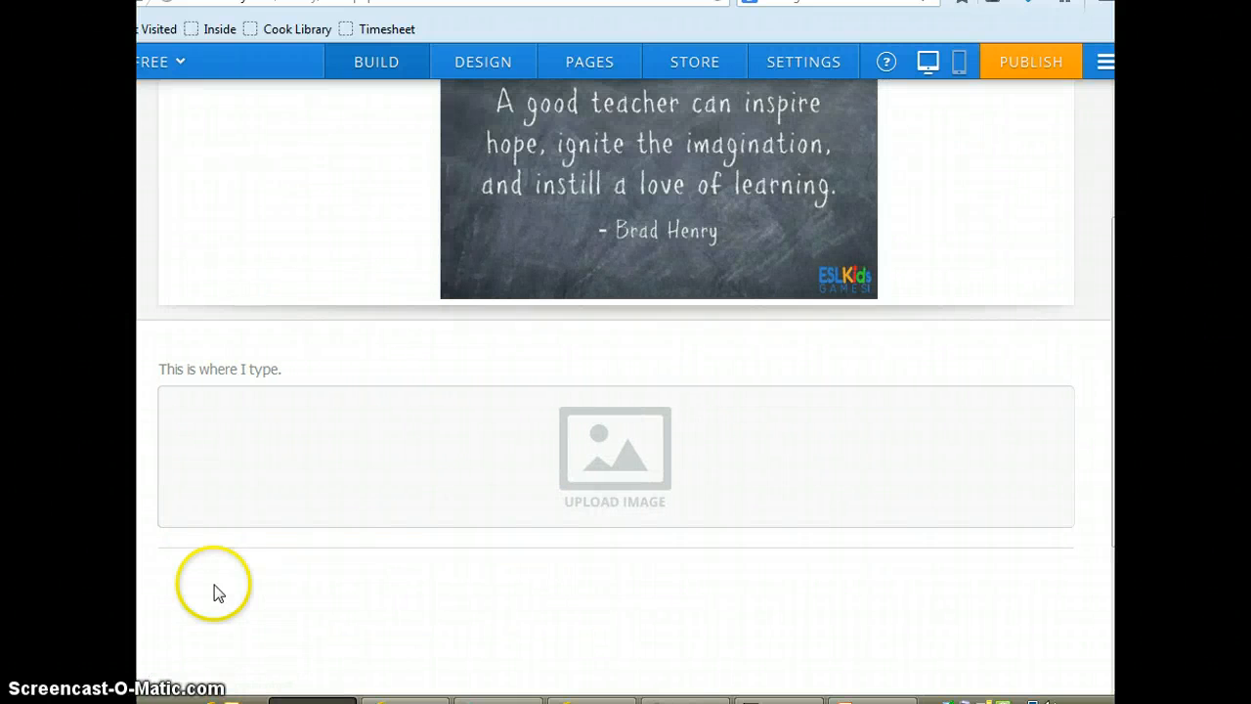
Step: Add a second text element below the divider with the text "This is how I link."
left_click(276, 623)
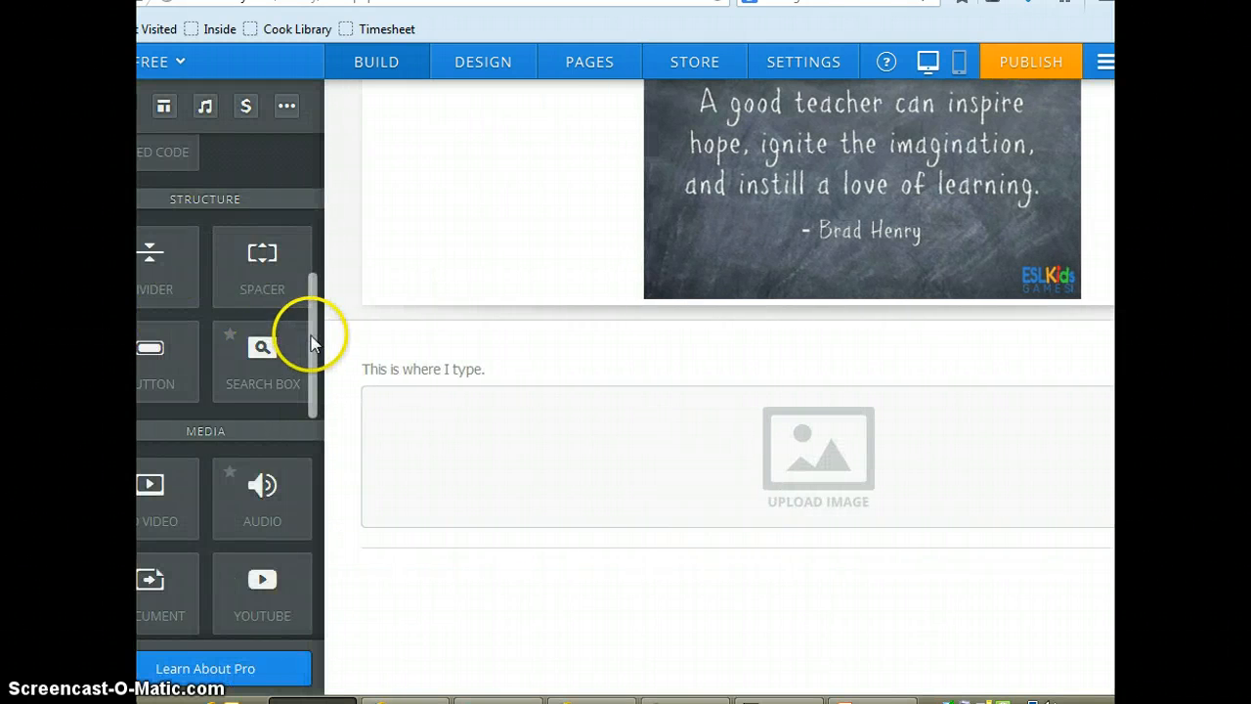
left_click_drag(312, 335, 299, 647)
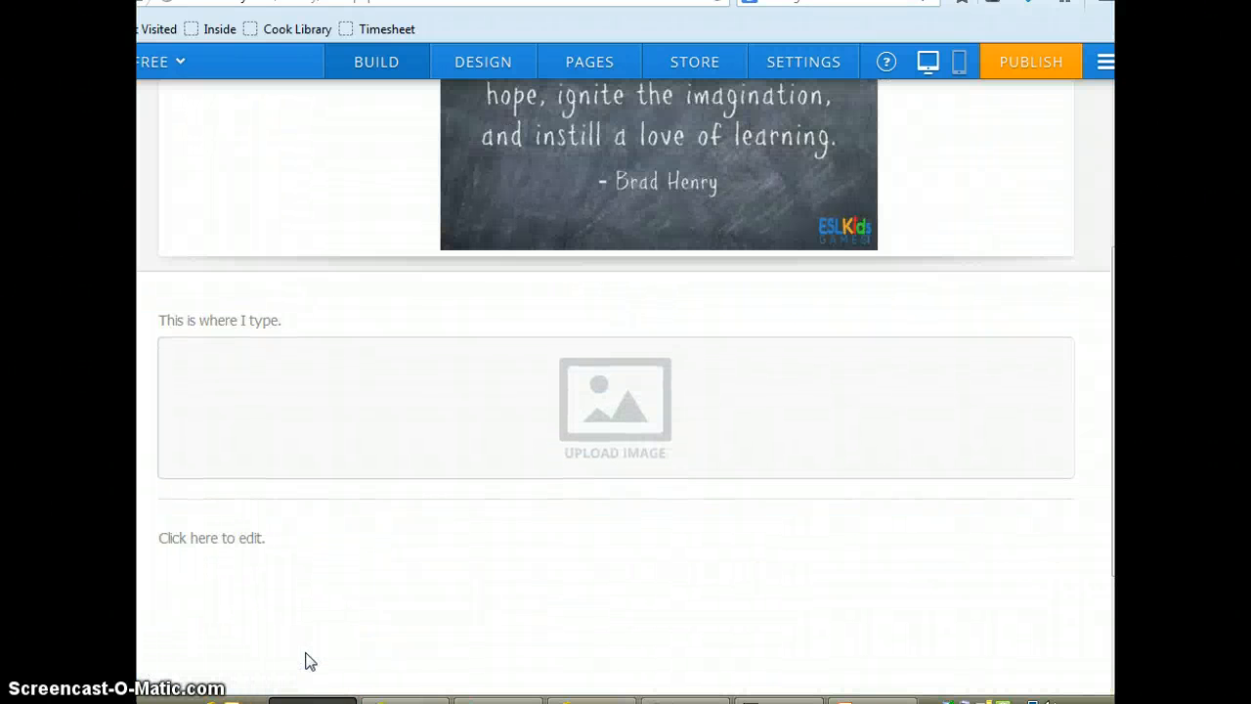
left_click(249, 537)
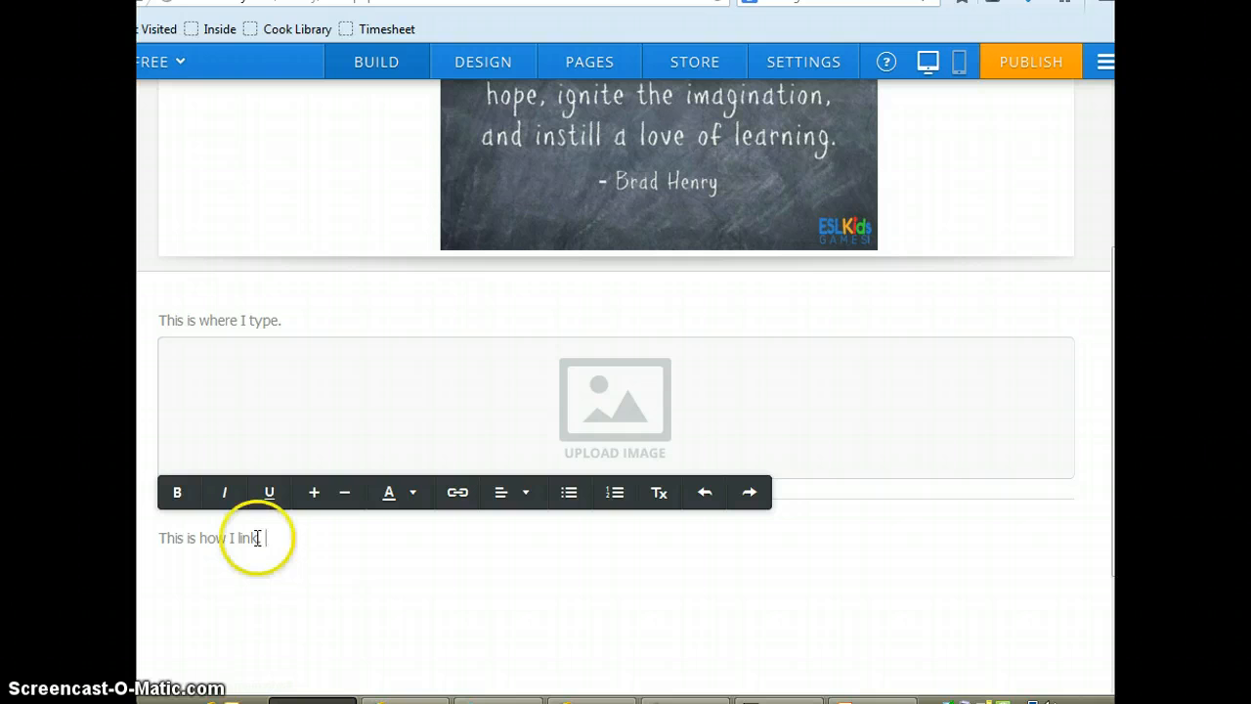
type("This is how I link.")
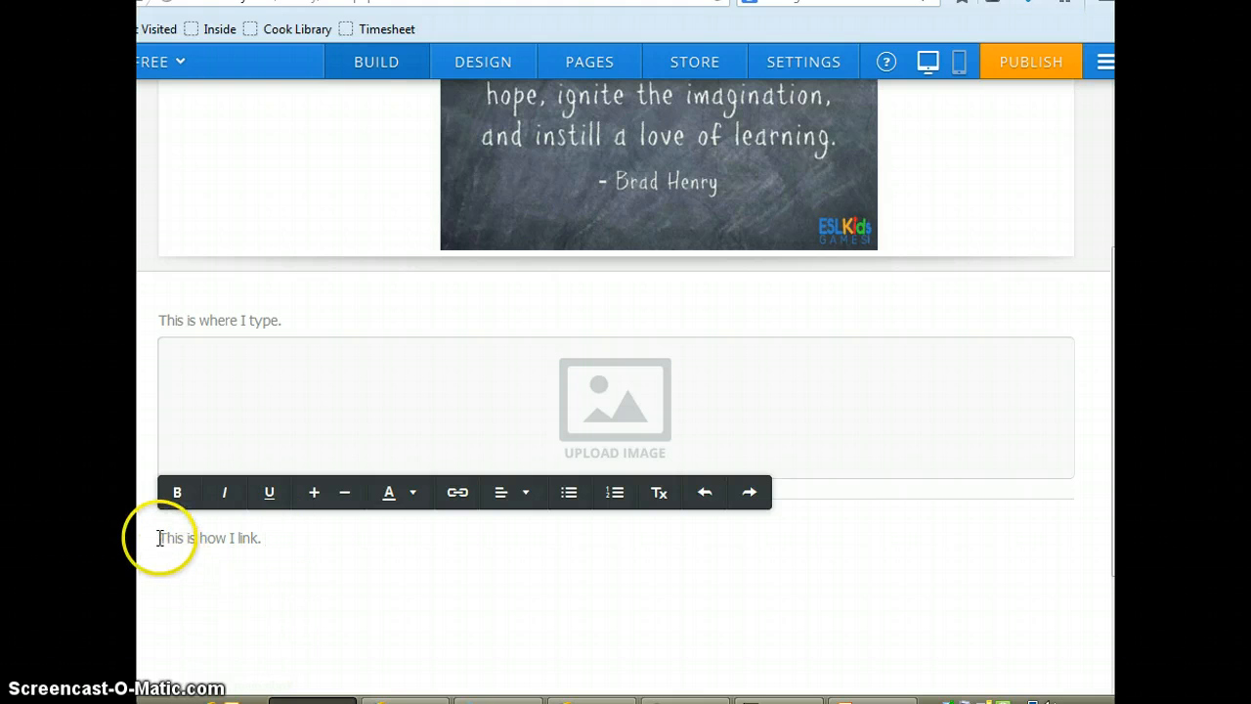
left_click_drag(159, 538, 176, 537)
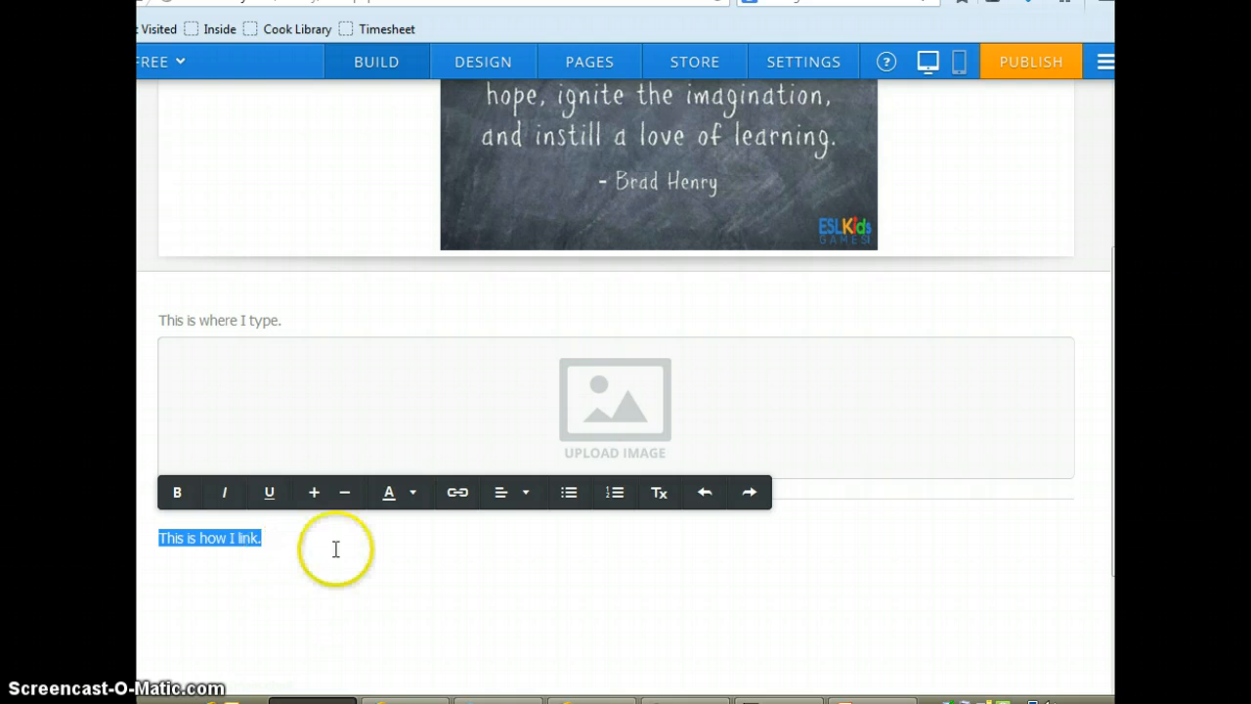
left_click(458, 492)
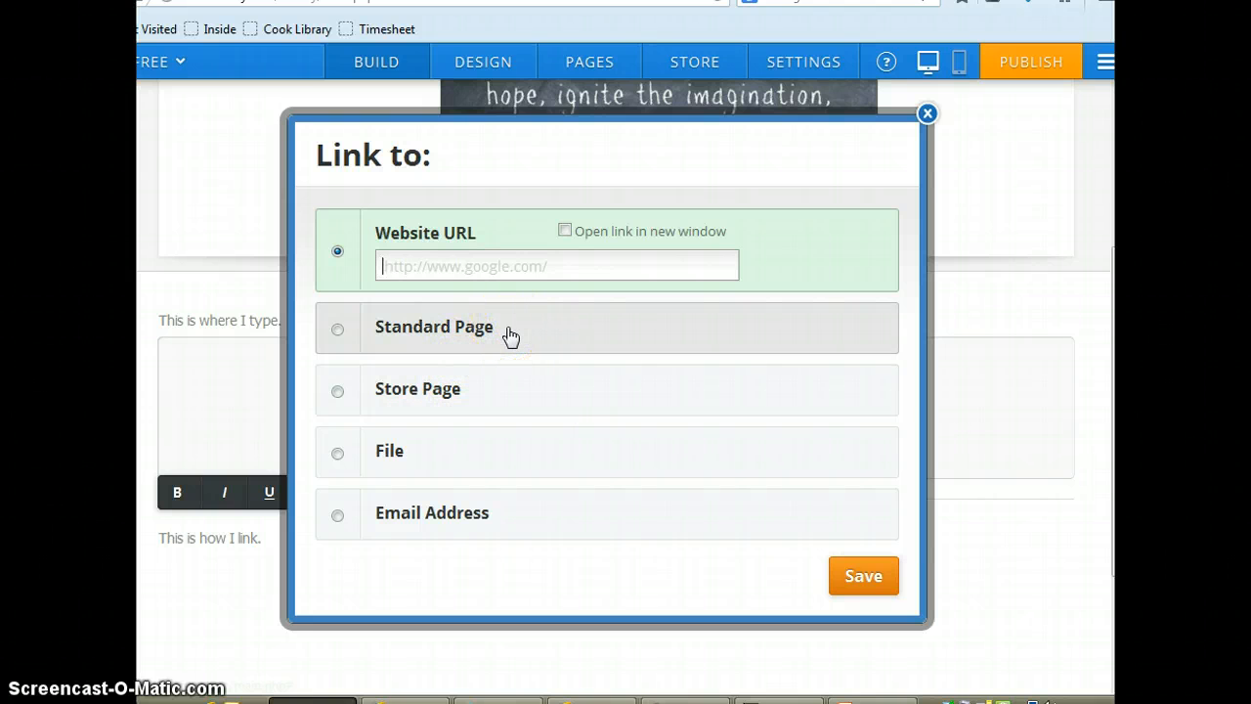
left_click(500, 266)
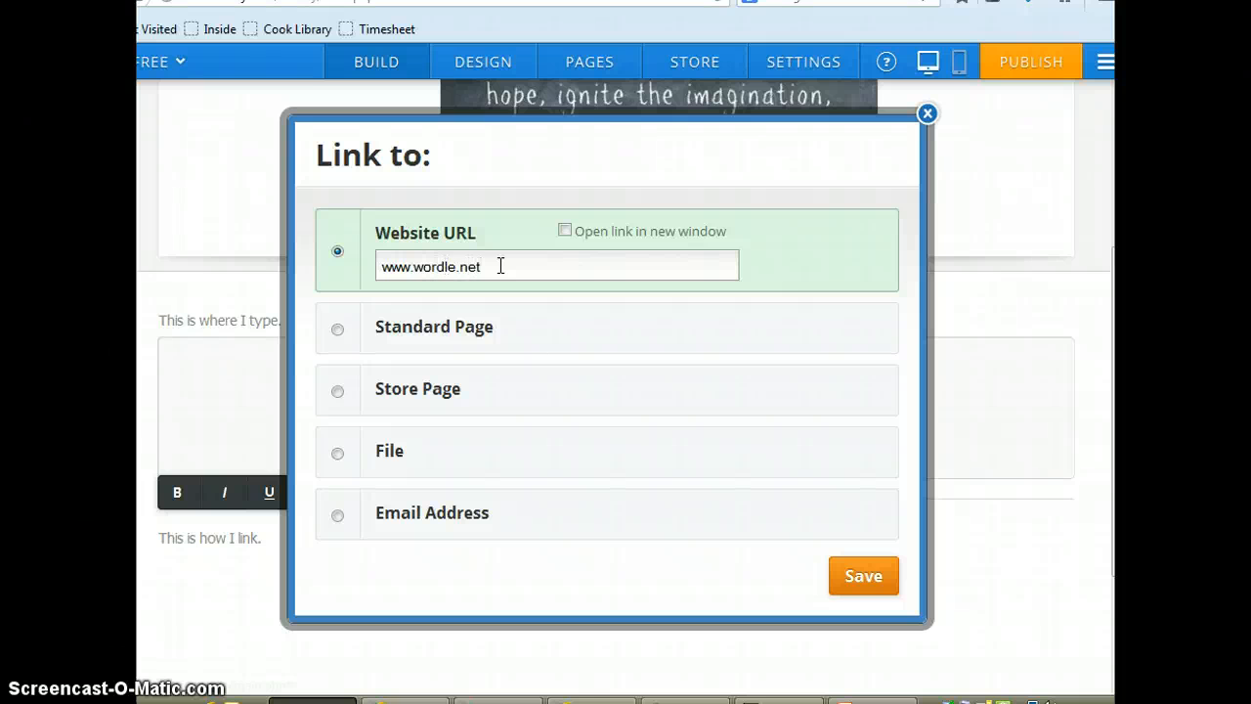
left_click(866, 585)
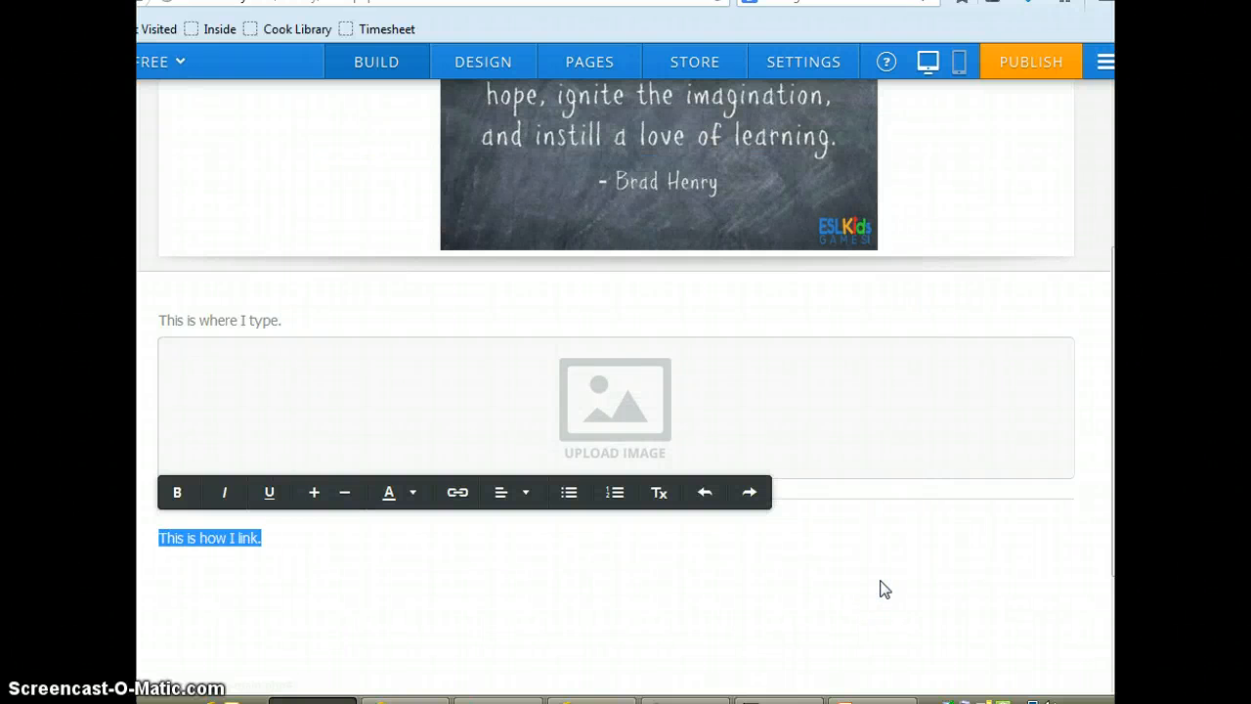
left_click(846, 630)
left_click(223, 541)
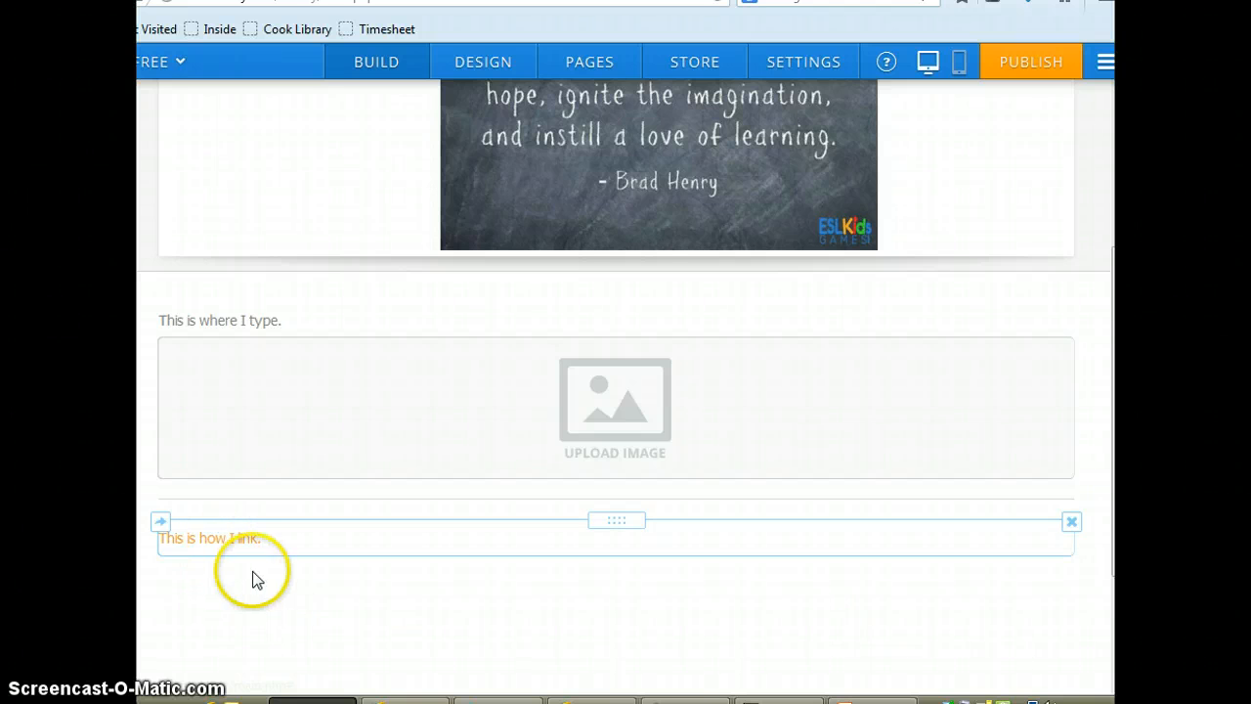
Step: Test the "This is how I link." link by following it to the Wordle site, and return to the page editor
left_click(280, 613)
scroll(425, 586, "down", 1)
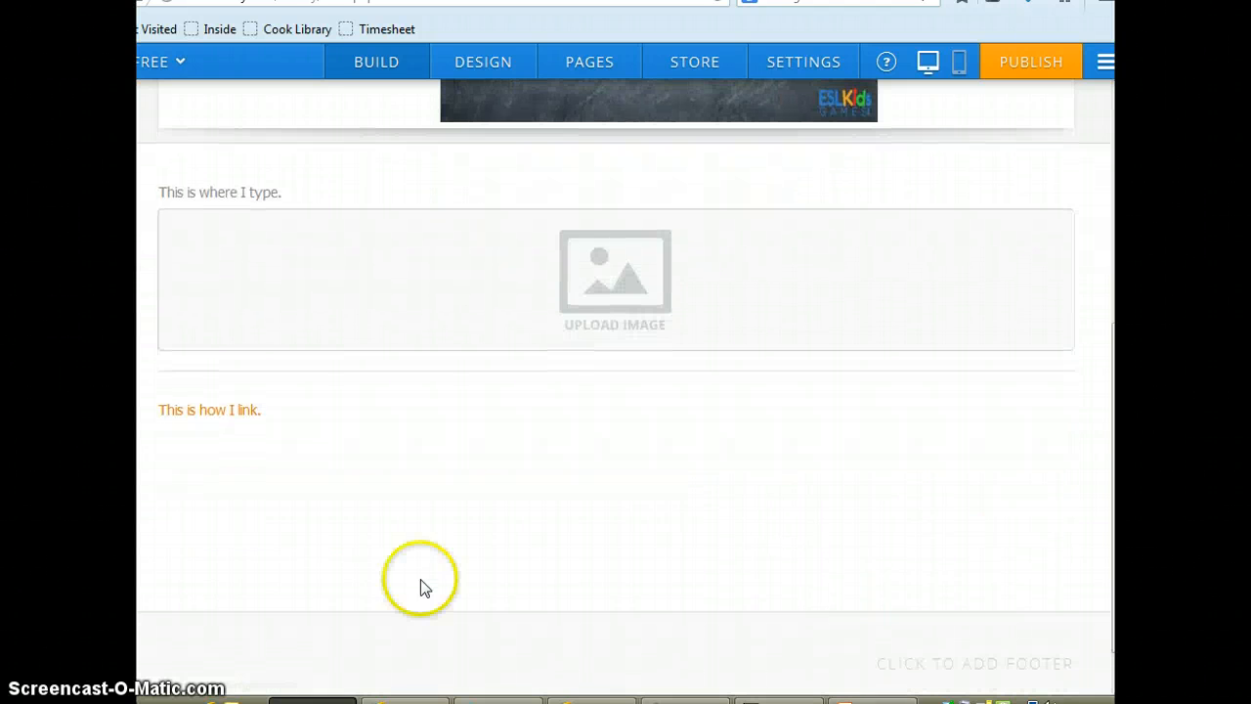
left_click(204, 405)
left_click(206, 408)
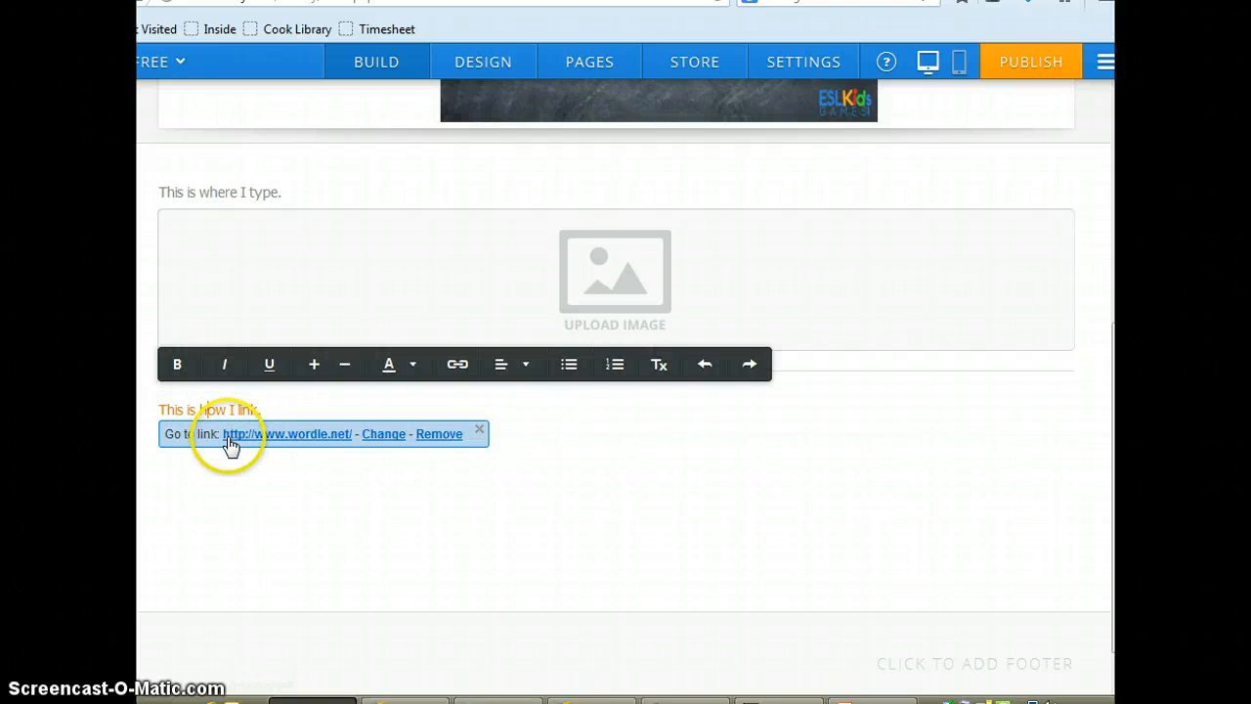
left_click(230, 439)
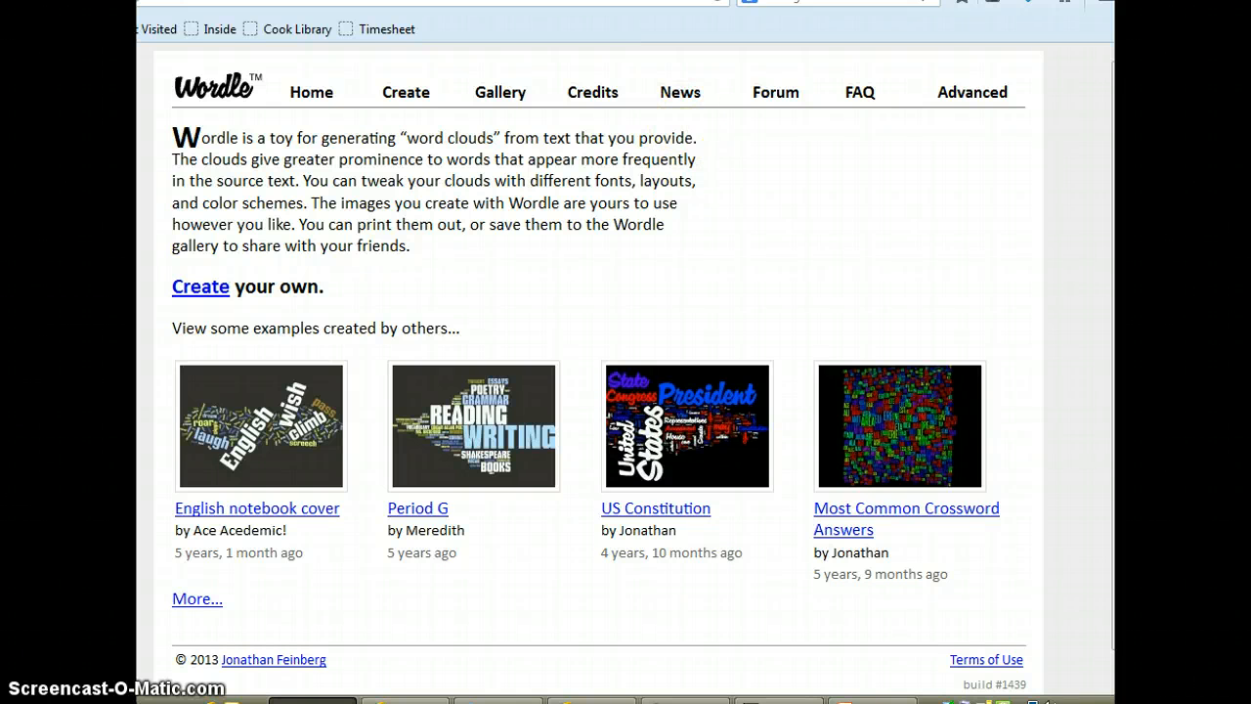
key("ctrl+Tab")
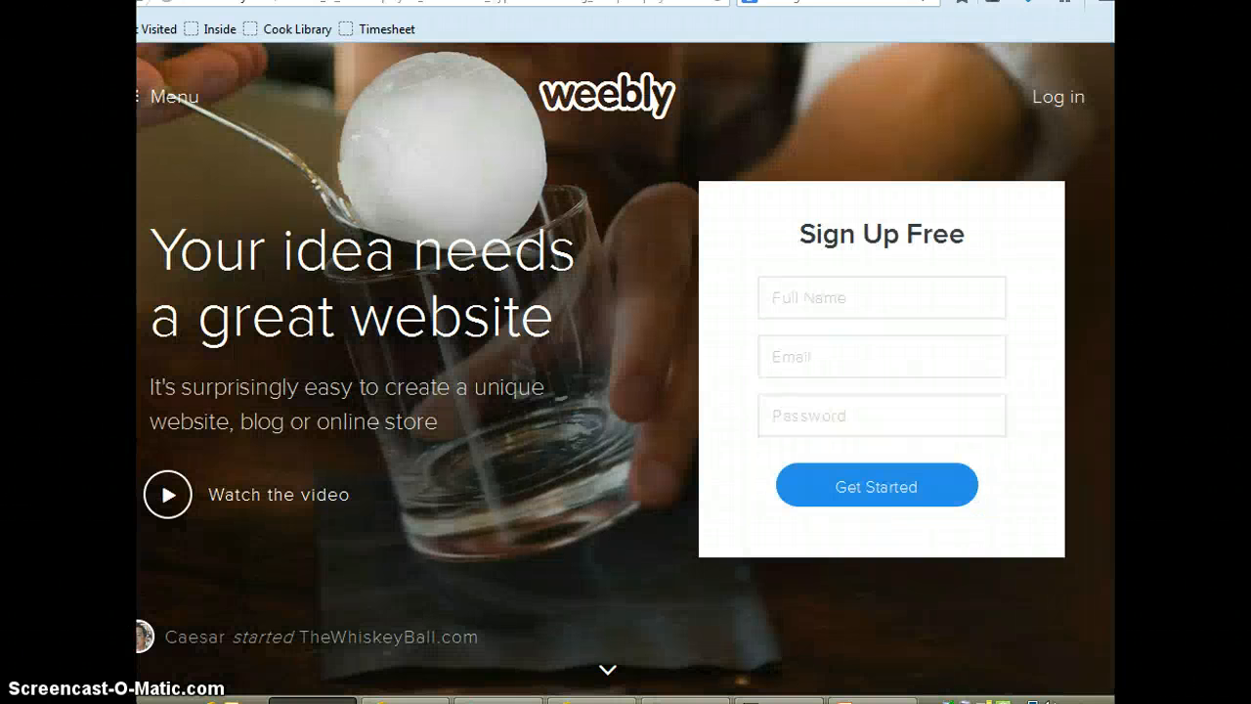
key("ctrl+Tab")
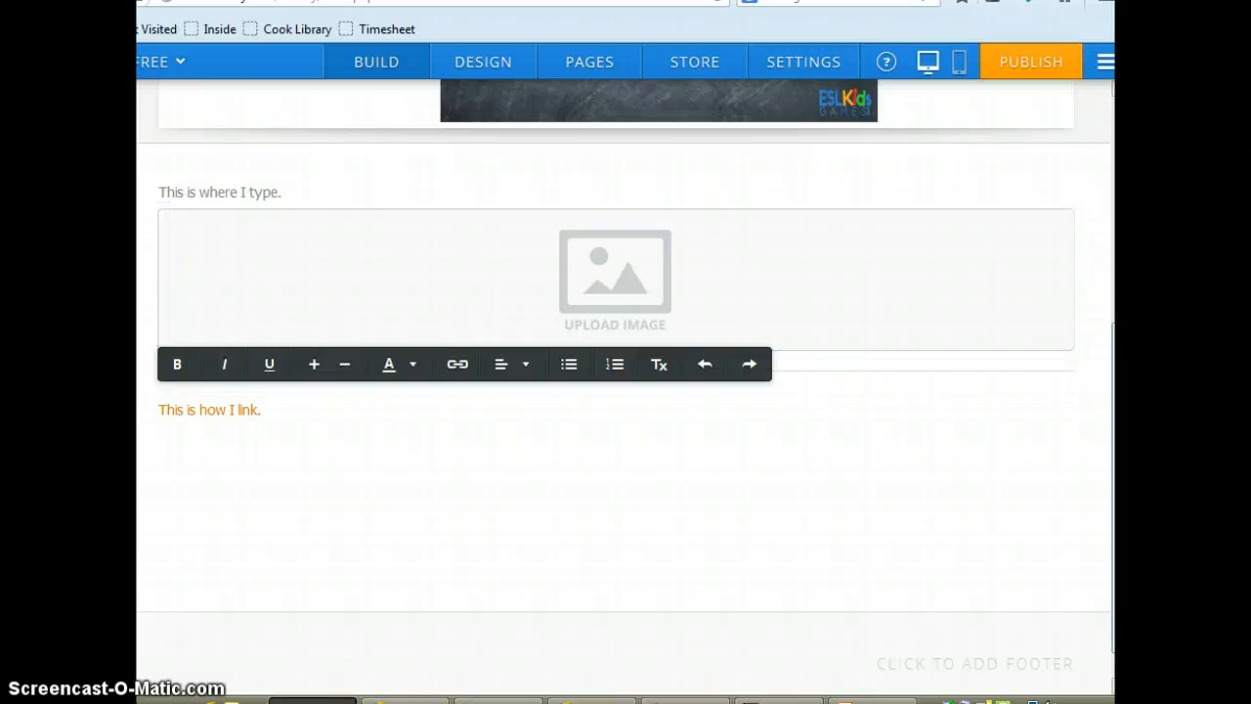
Step: Relink the sentence "This is how I link." to the standard page "Home Page: ISTC 301 E-Portfolio Model" and save the link
left_click_drag(1110, 364, 1111, 282)
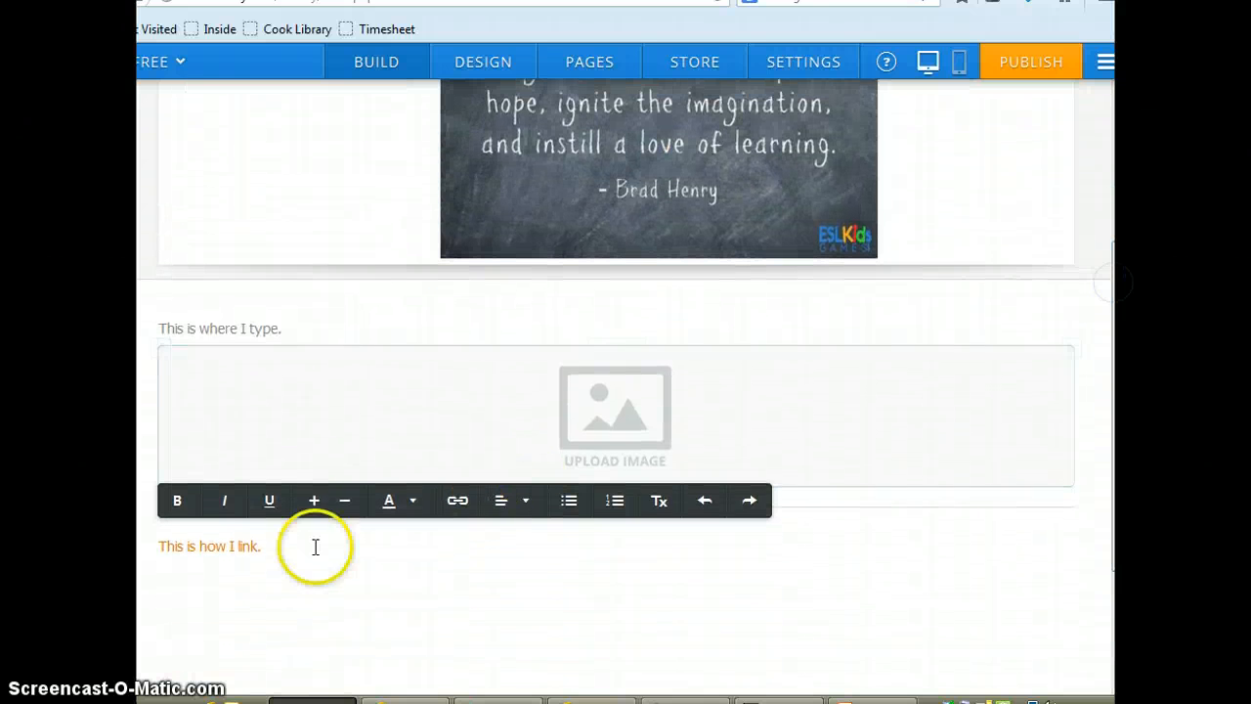
left_click_drag(264, 550, 171, 549)
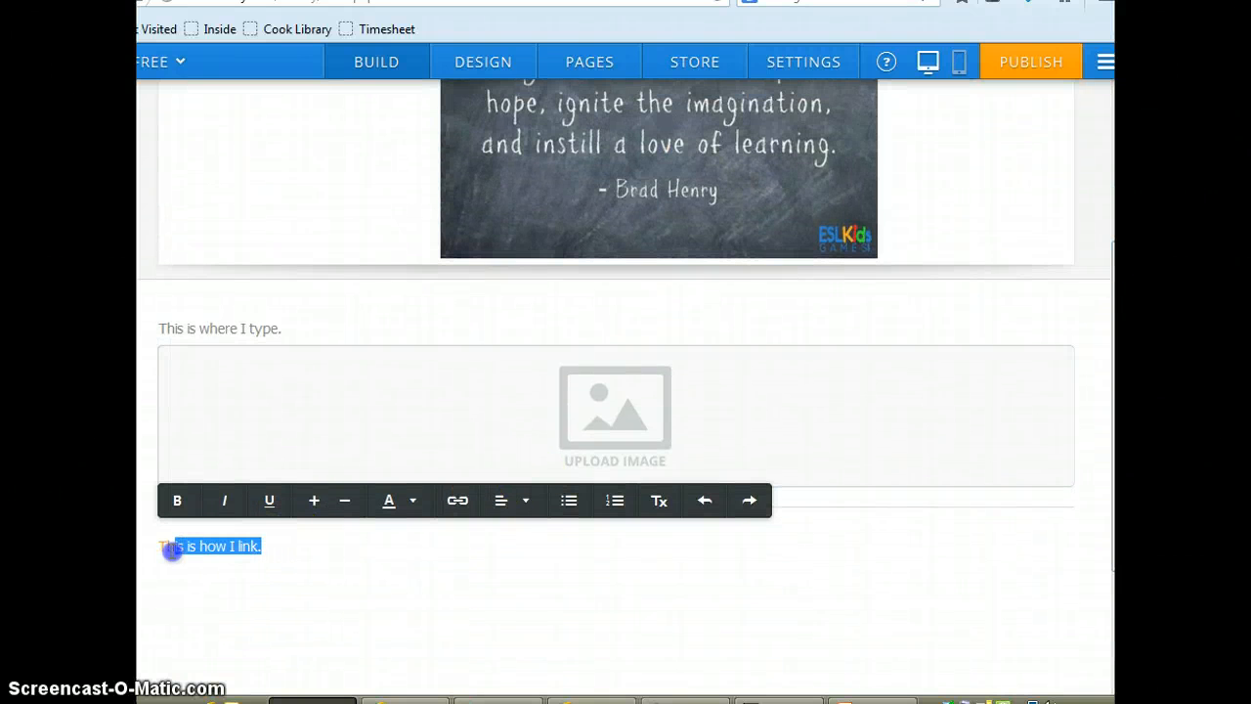
left_click(457, 500)
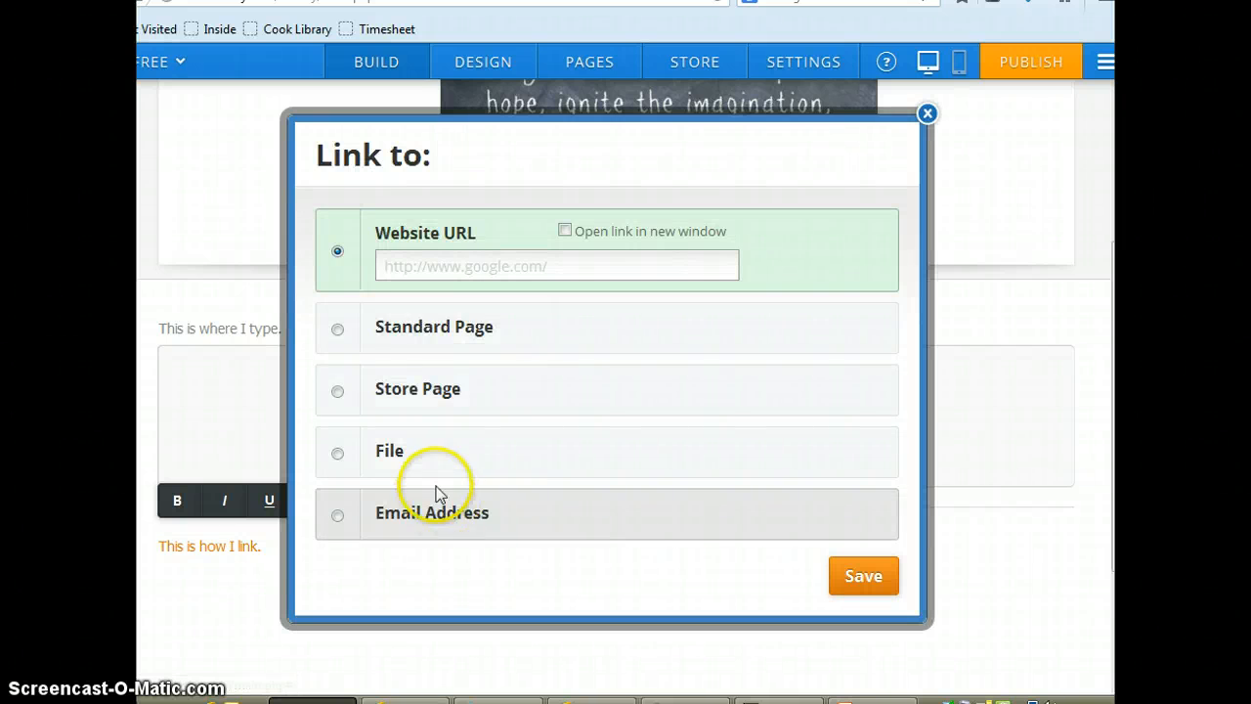
left_click(341, 335)
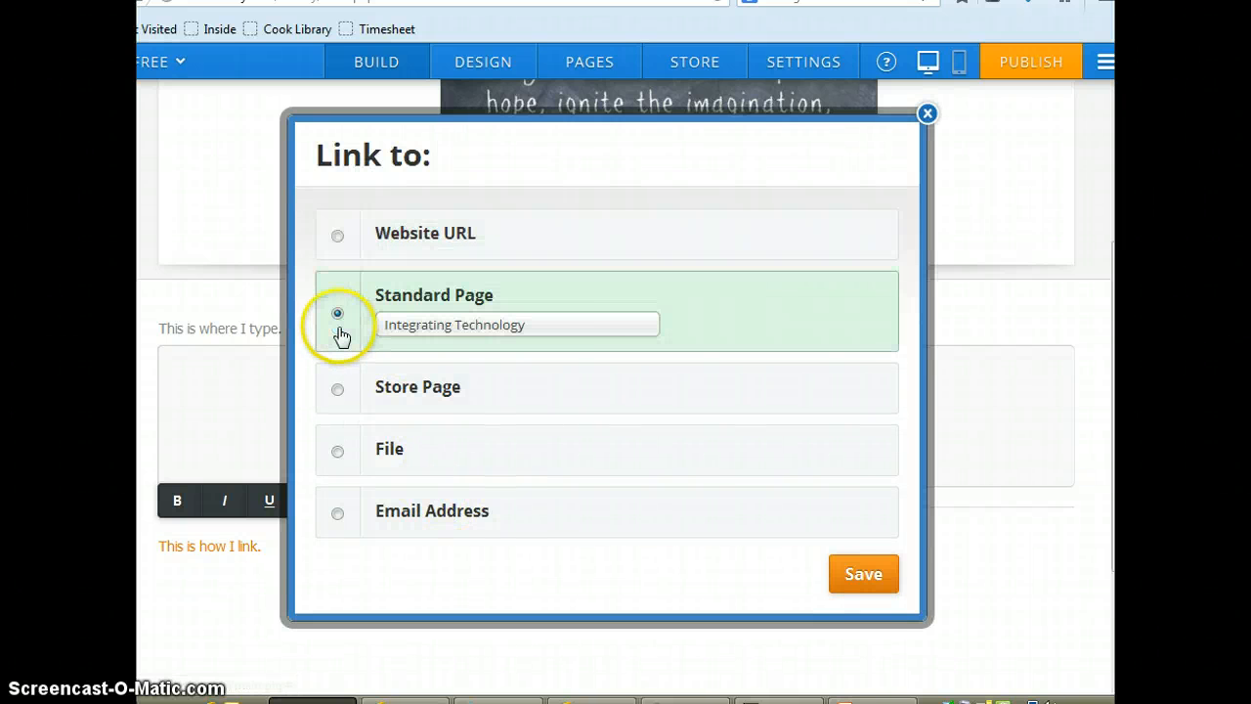
left_click(645, 325)
left_click(623, 384)
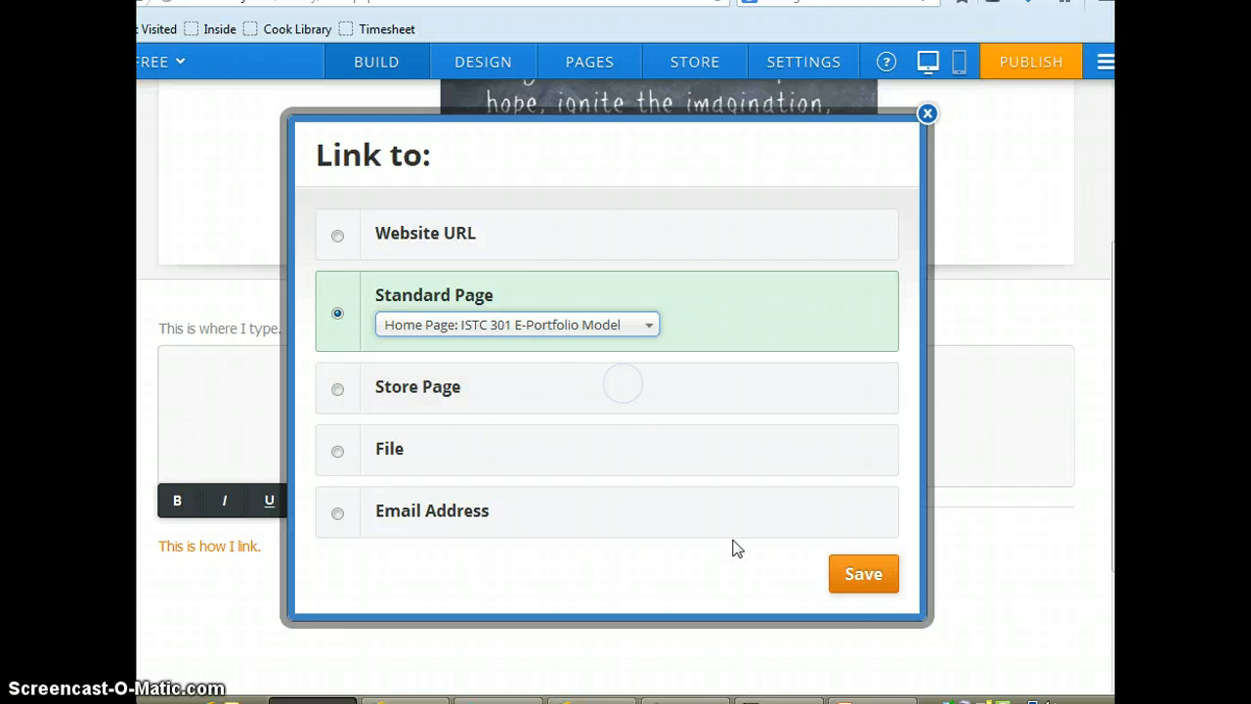
left_click(858, 574)
left_click(527, 660)
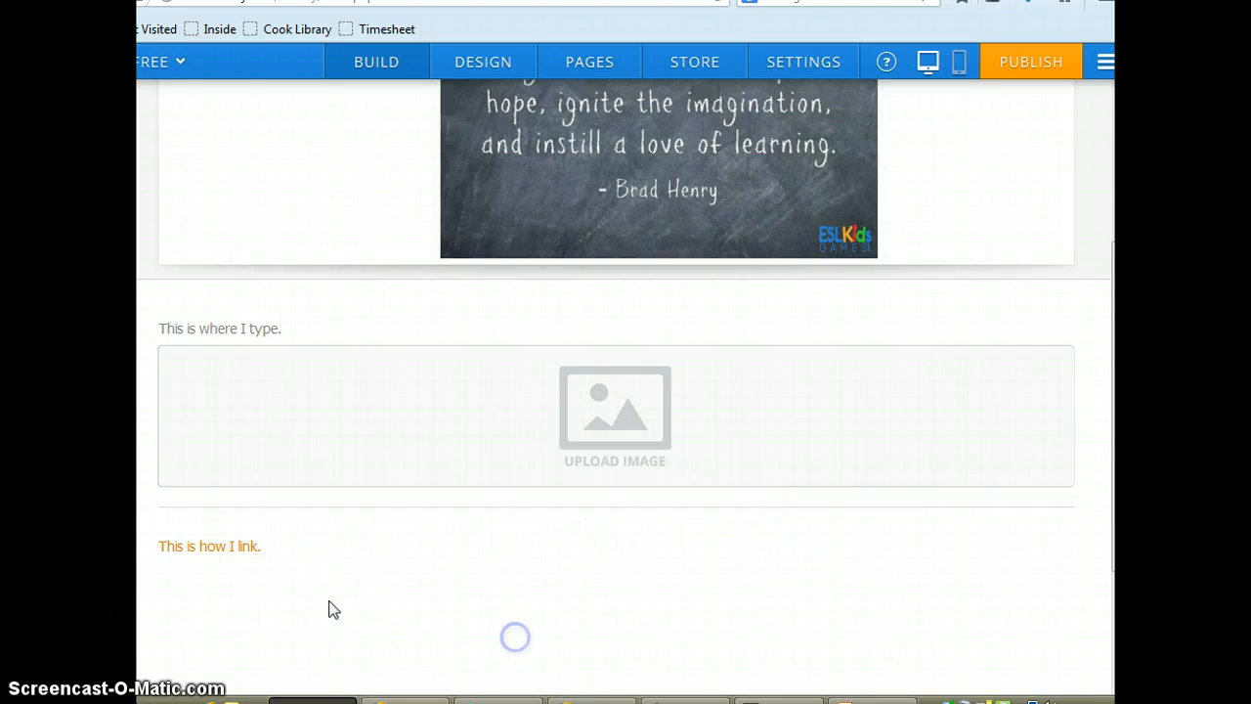
Step: Follow the sentence's page link to the home page and look over its content and the available Basic elements
left_click(230, 547)
left_click(204, 543)
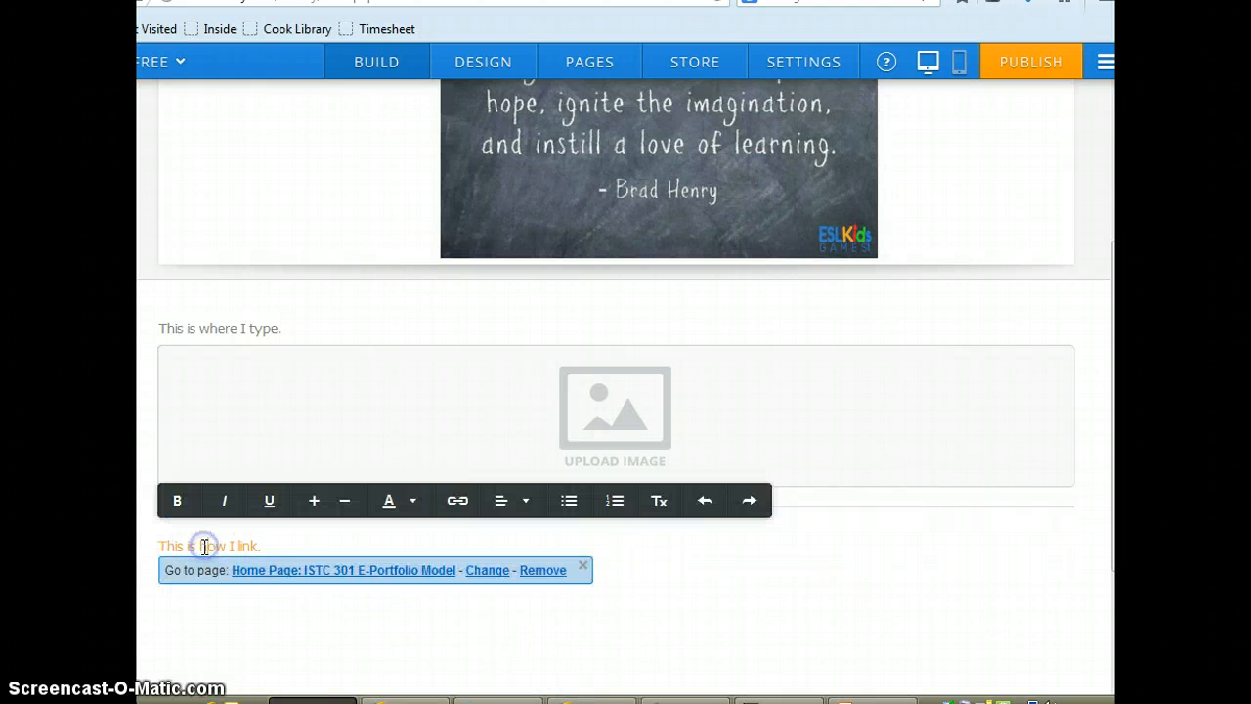
left_click(259, 575)
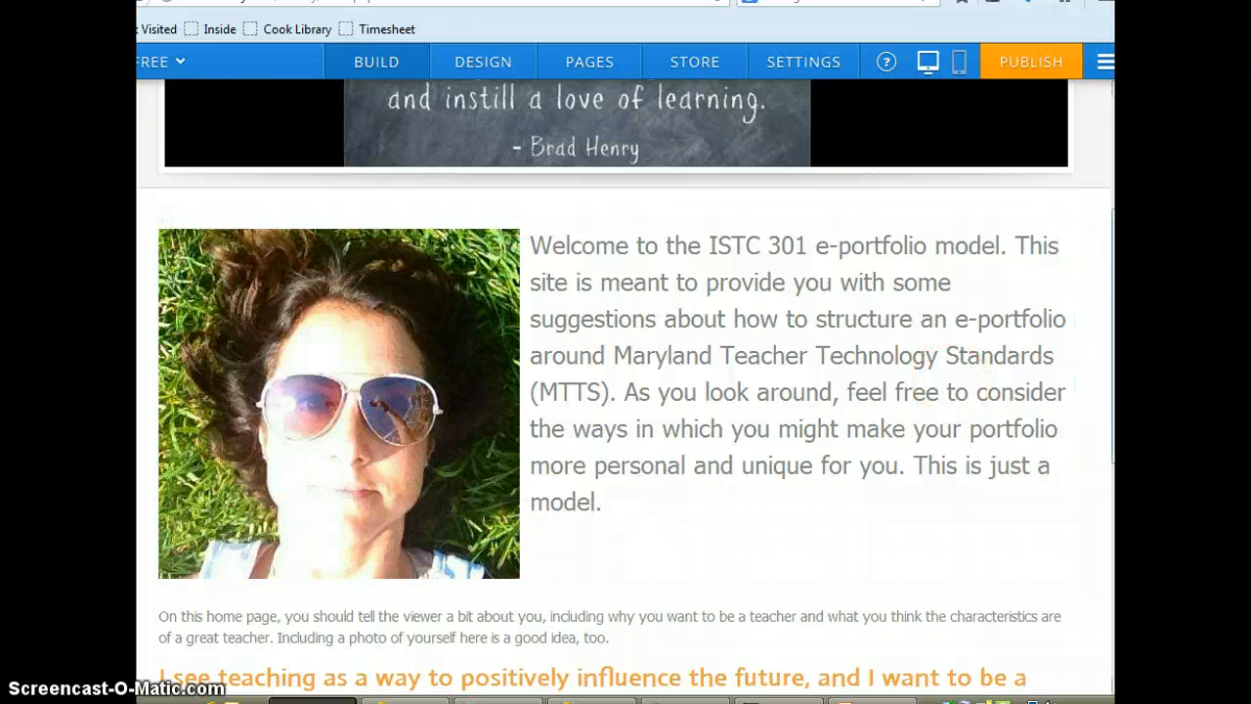
scroll(949, 377, "down", 2)
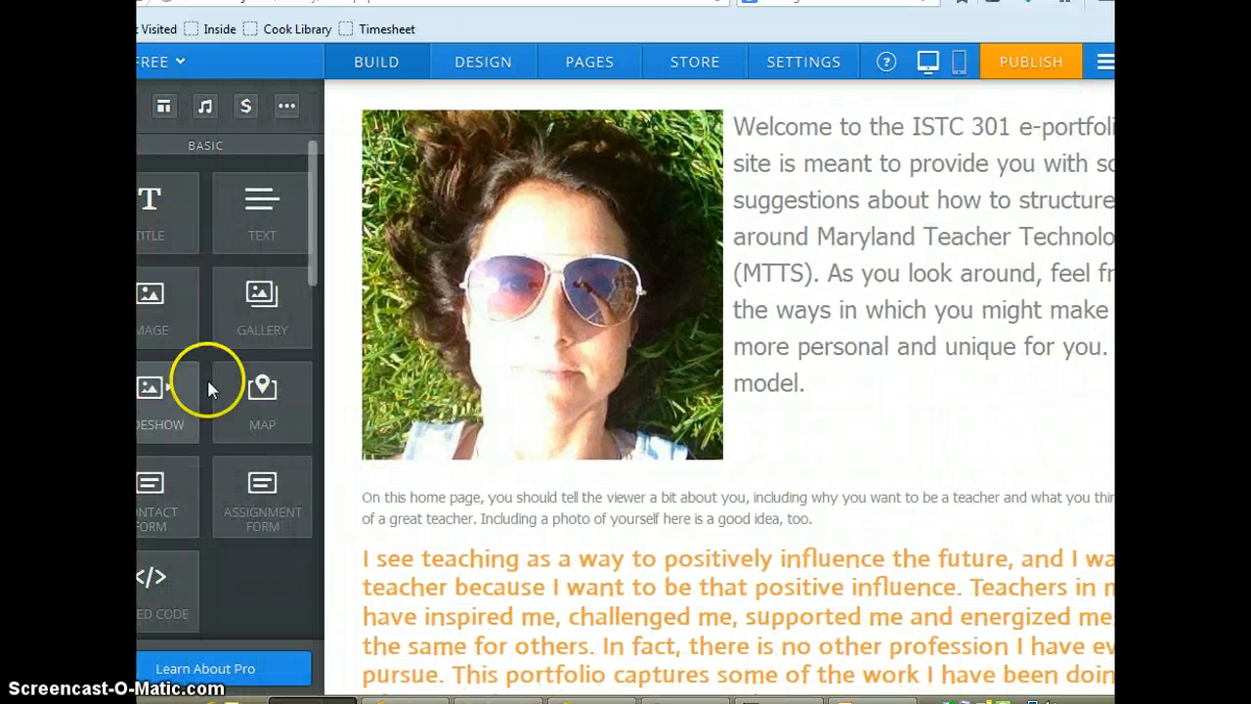
scroll(312, 264, "down", 1)
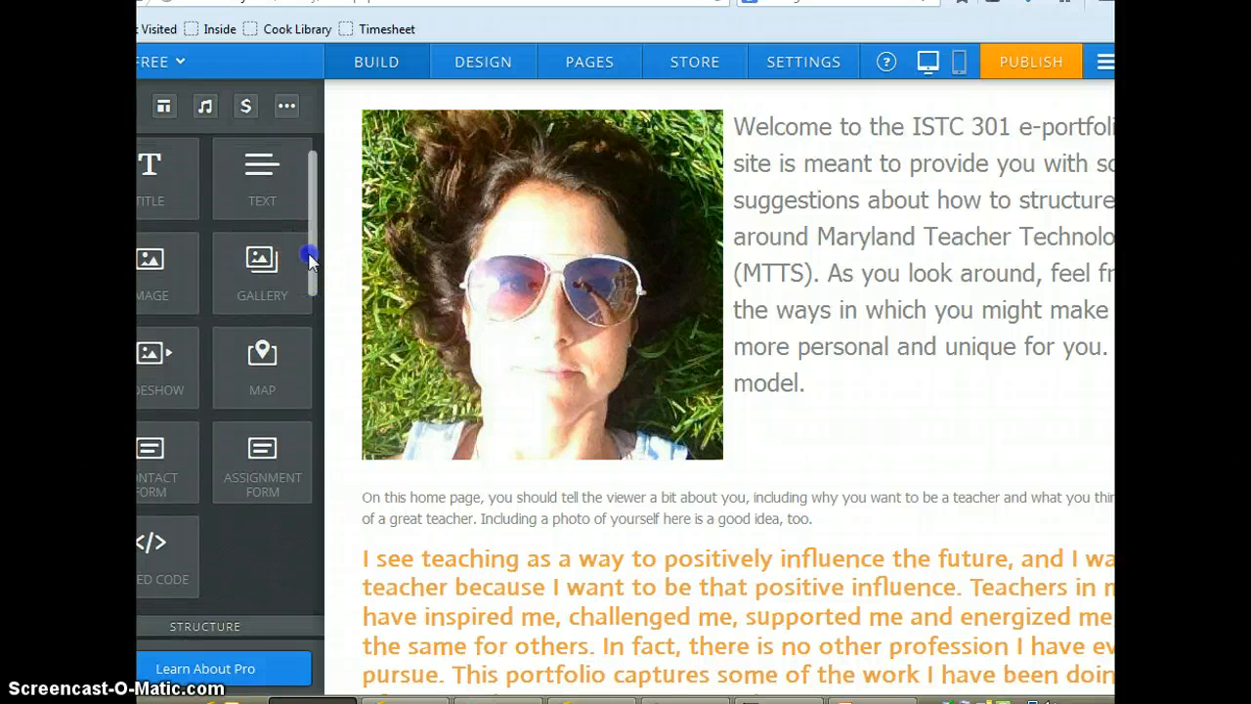
scroll(293, 254, "up", 1)
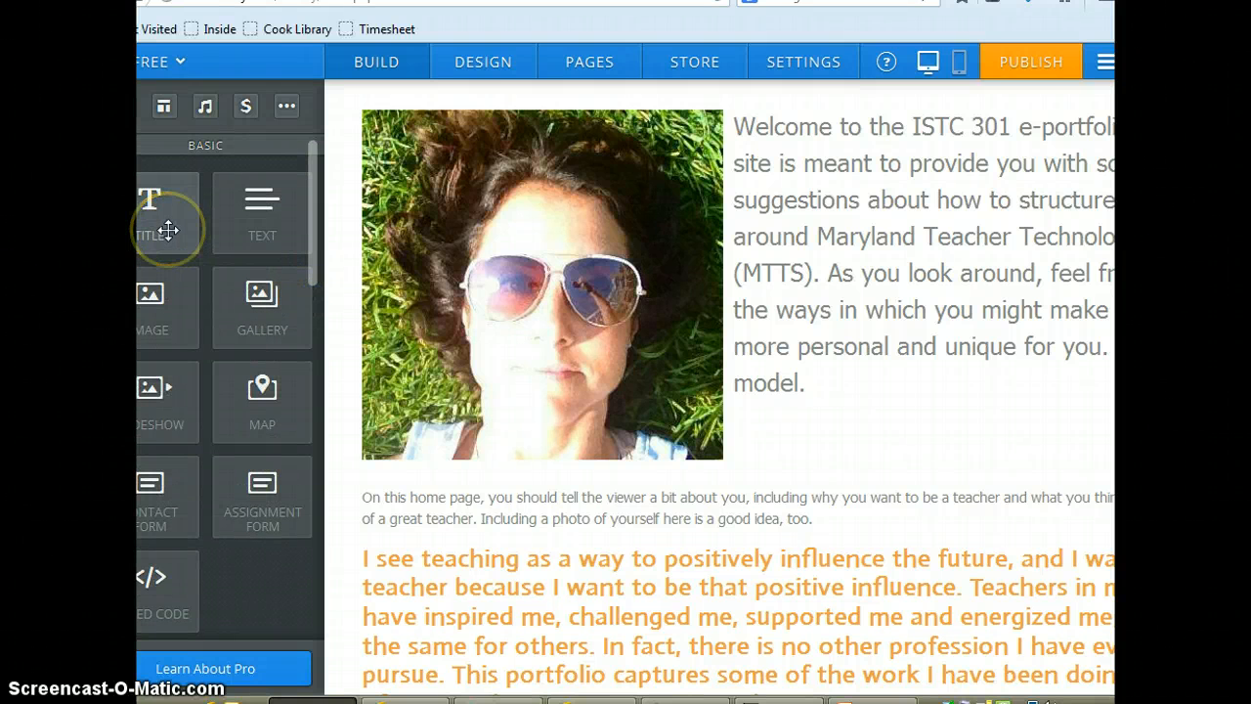
scroll(313, 293, "down", 3)
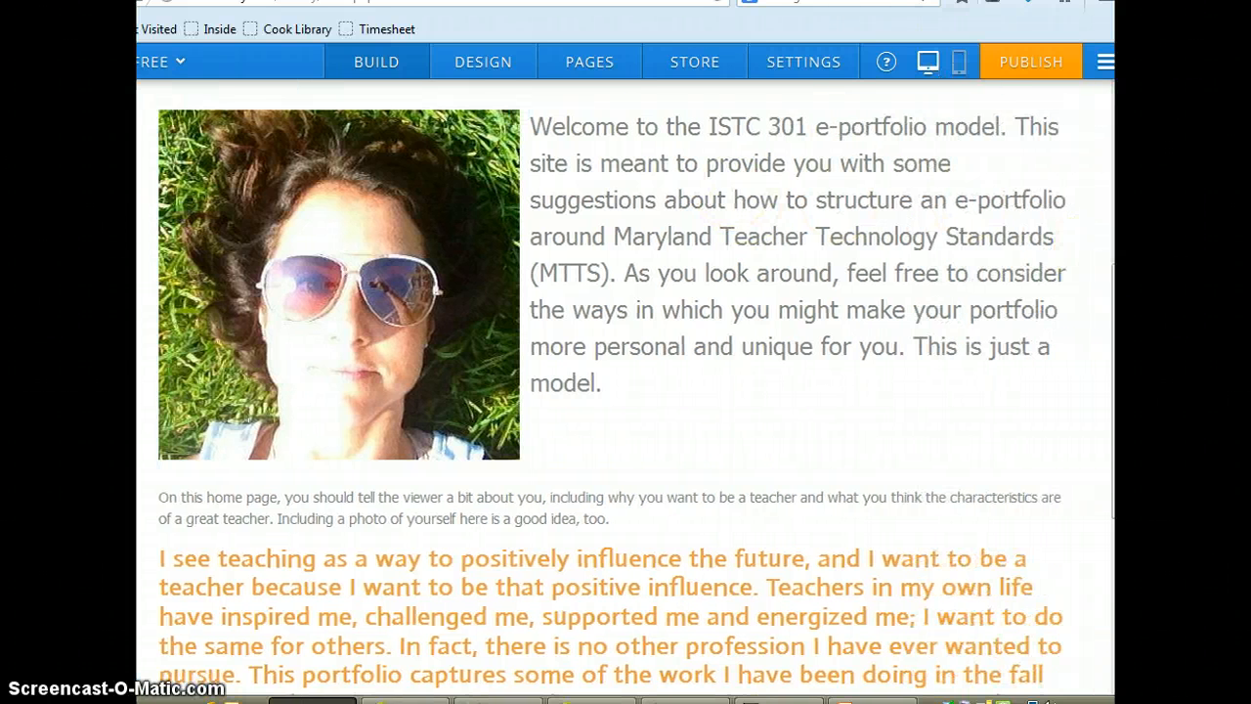
Step: Reopen the "Integrating Technology" page for editing from the site's page list
left_click(586, 61)
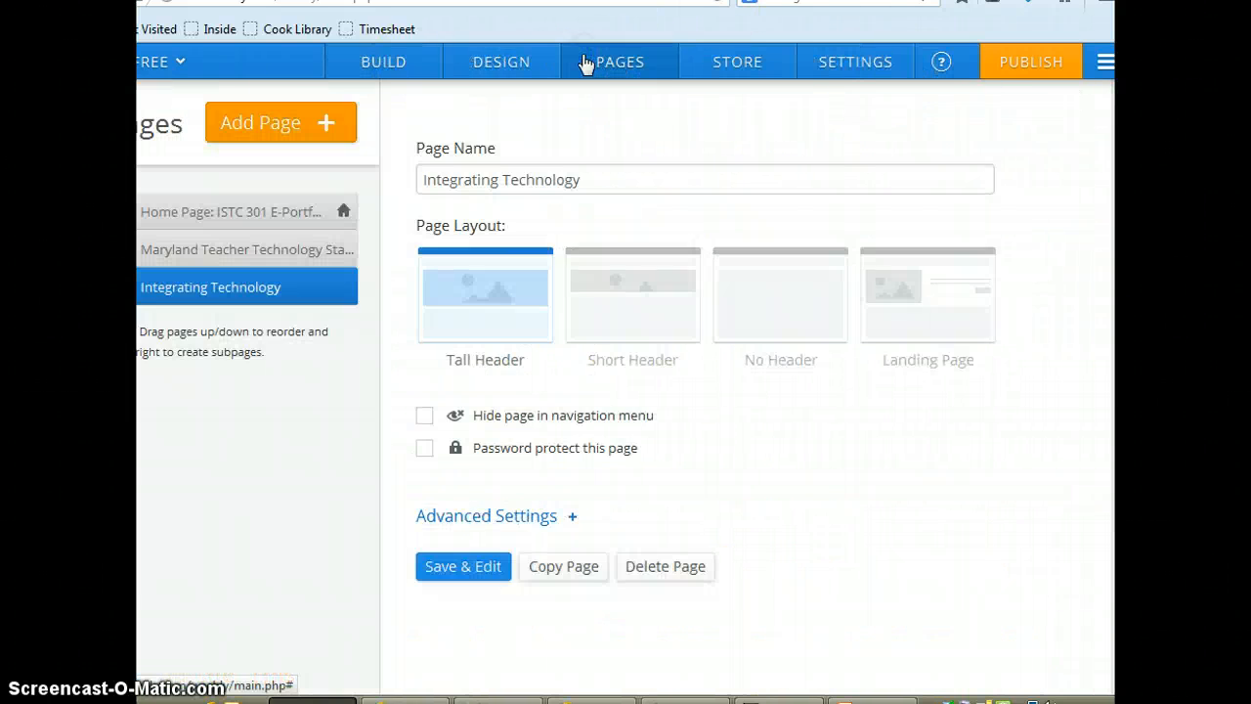
left_click(256, 295)
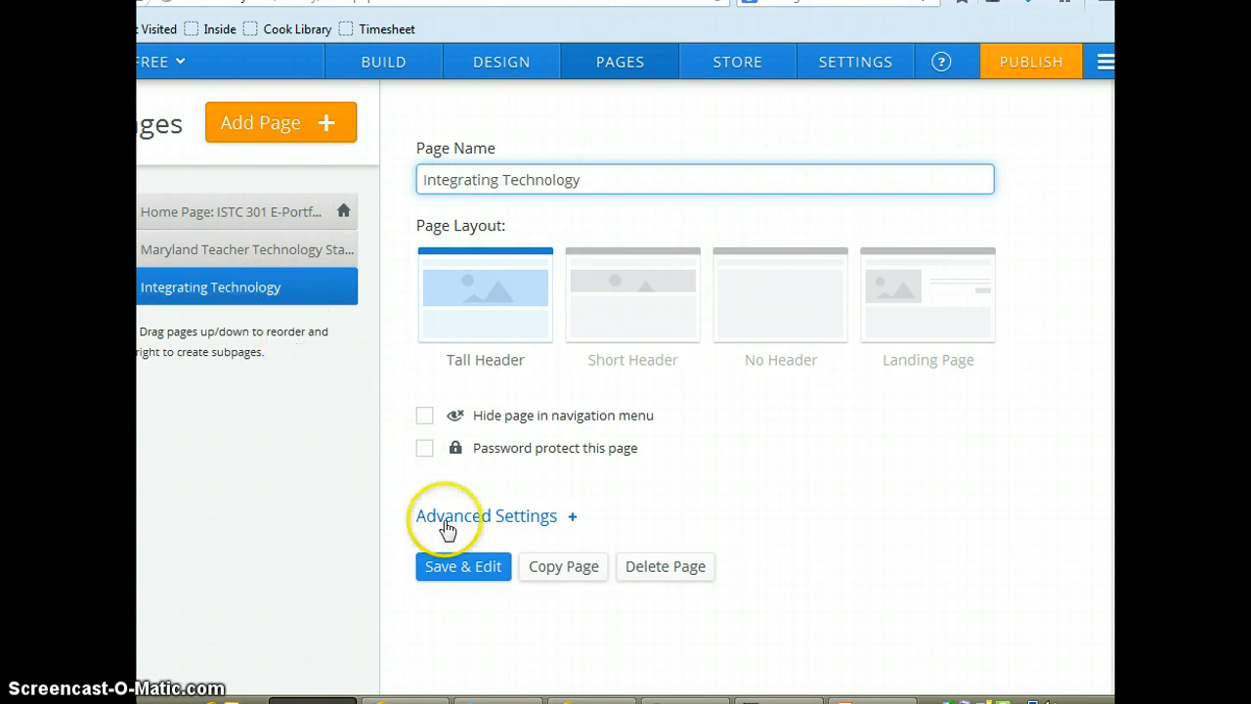
left_click(453, 567)
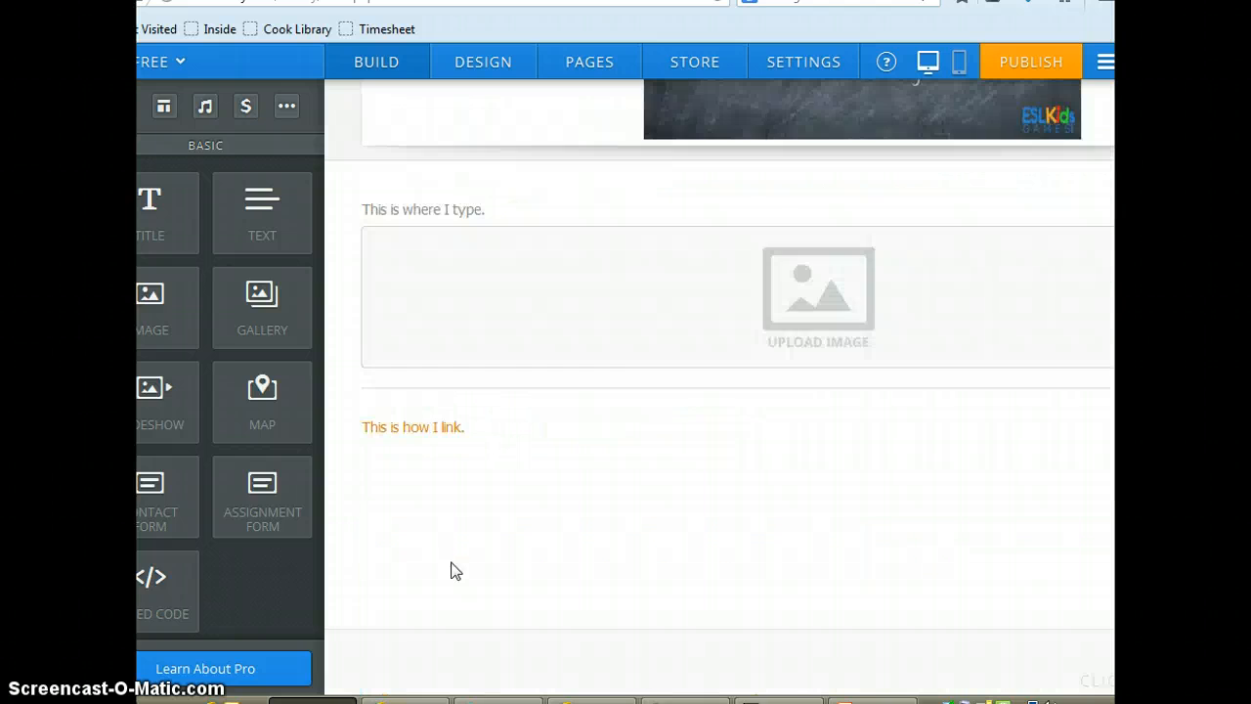
Step: Add a title element between the first text and the image placeholder, reading "This is the title of my page."
left_click_drag(148, 253, 612, 237)
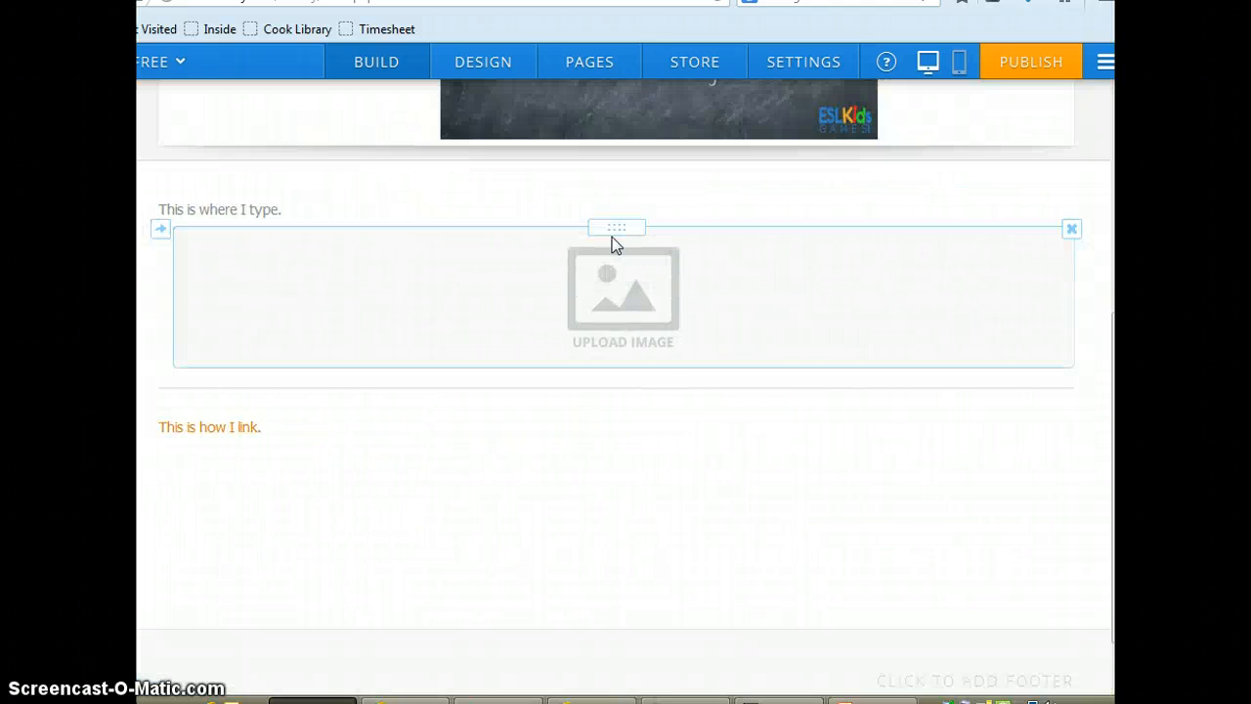
left_click(350, 252)
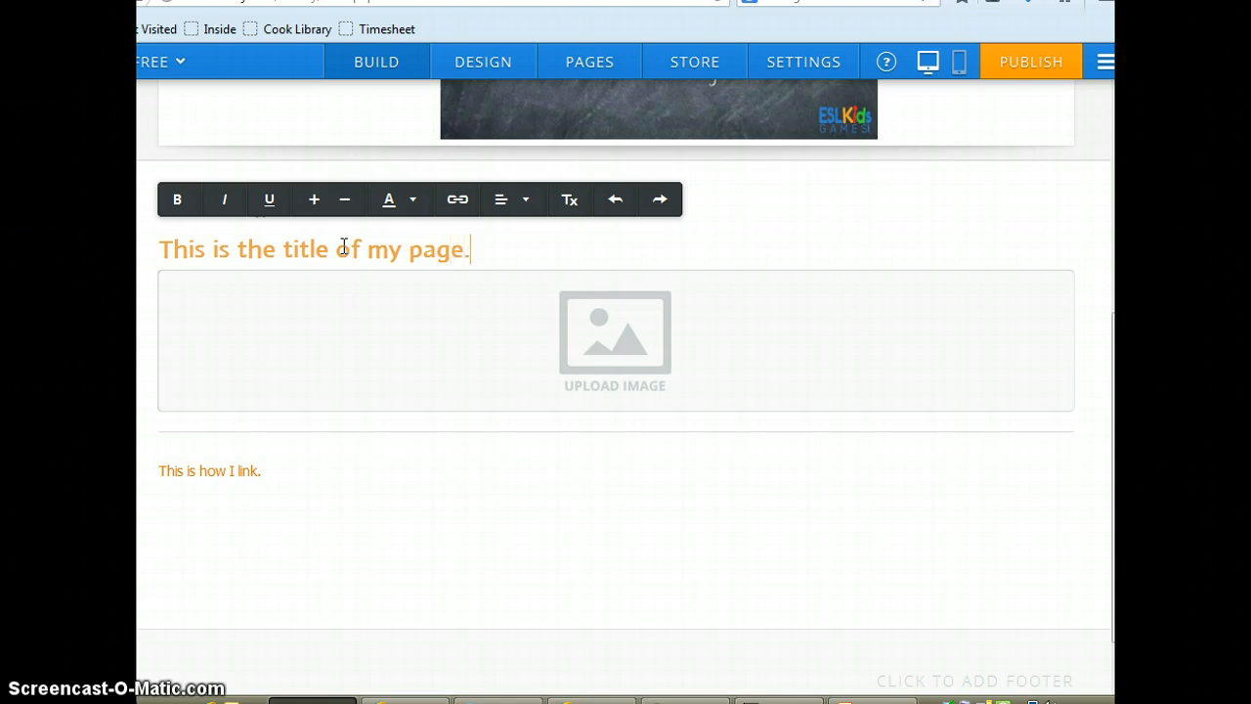
left_click(597, 515)
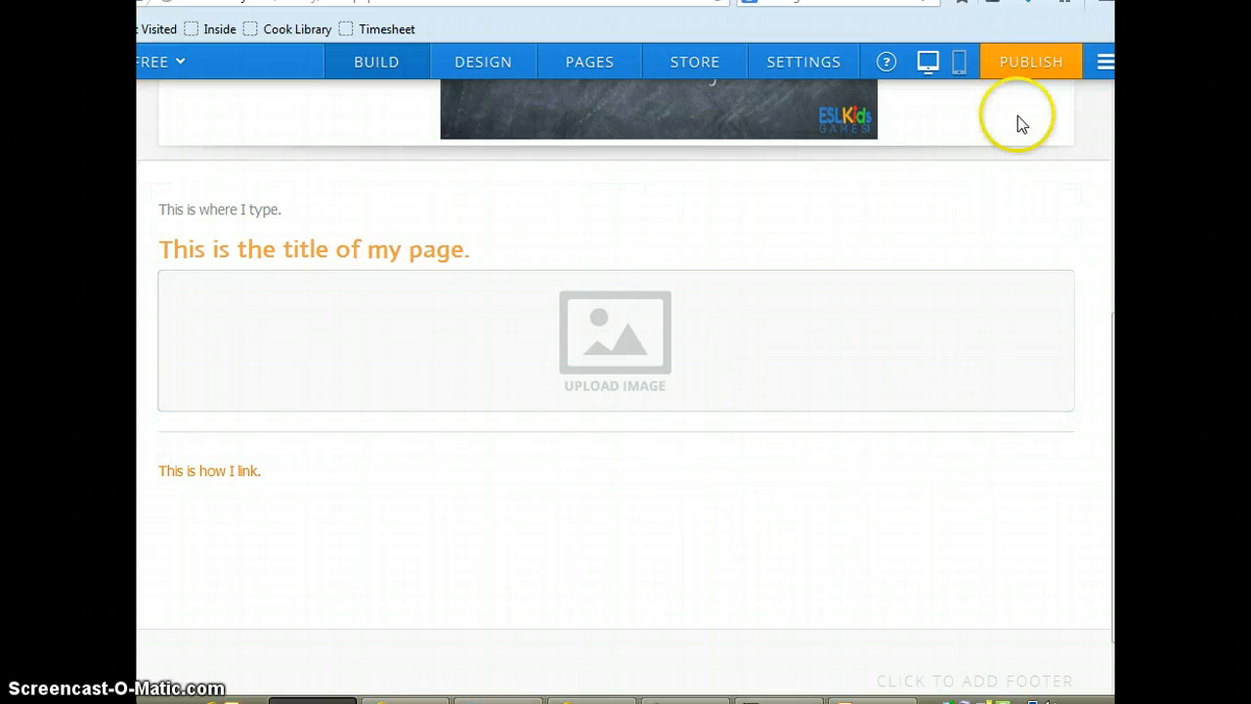
Step: Publish the website and dismiss the publishing dialog
left_click(1031, 66)
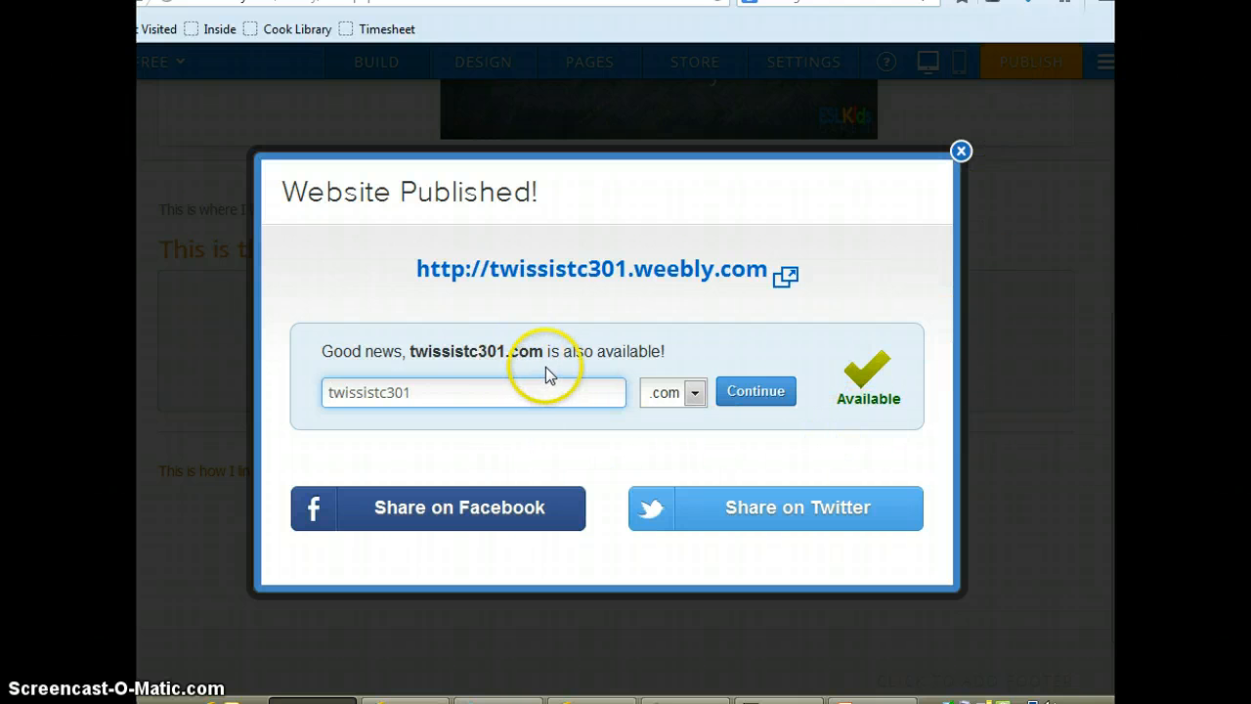
left_click(961, 150)
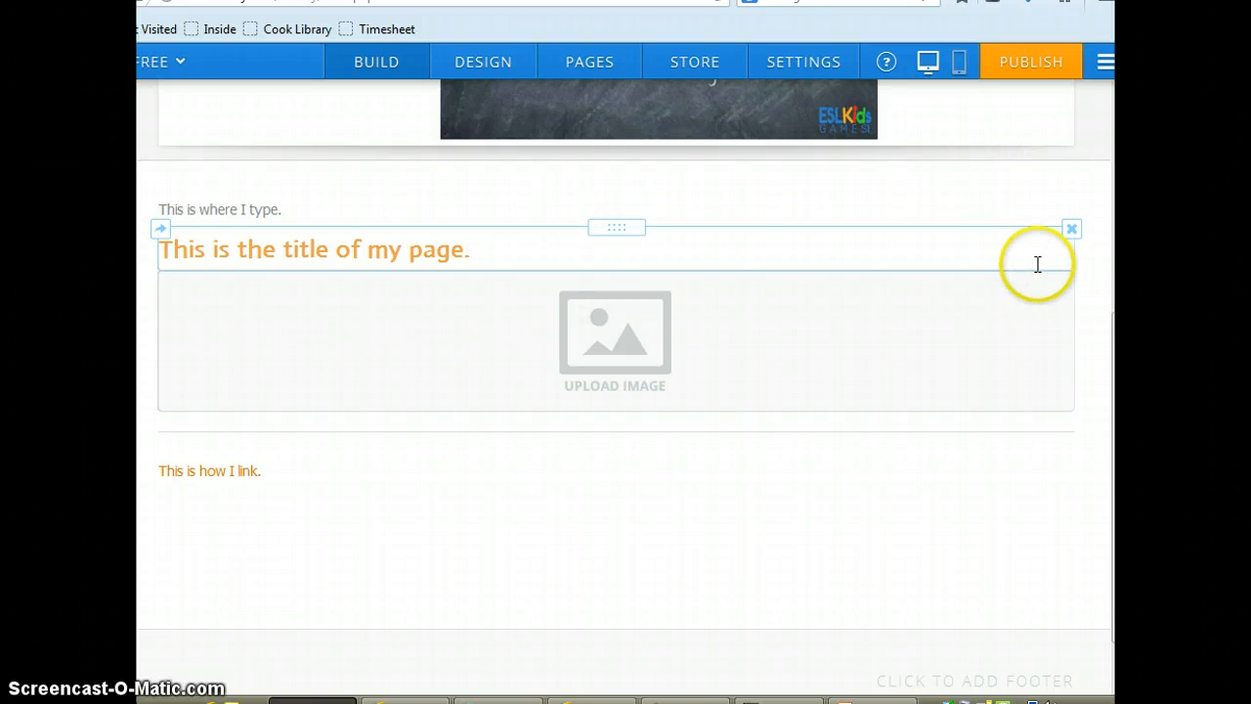
Step: Open the home page from the site navigation and review its header, welcome text, photo and teaching statement
left_click_drag(1113, 327, 1097, 116)
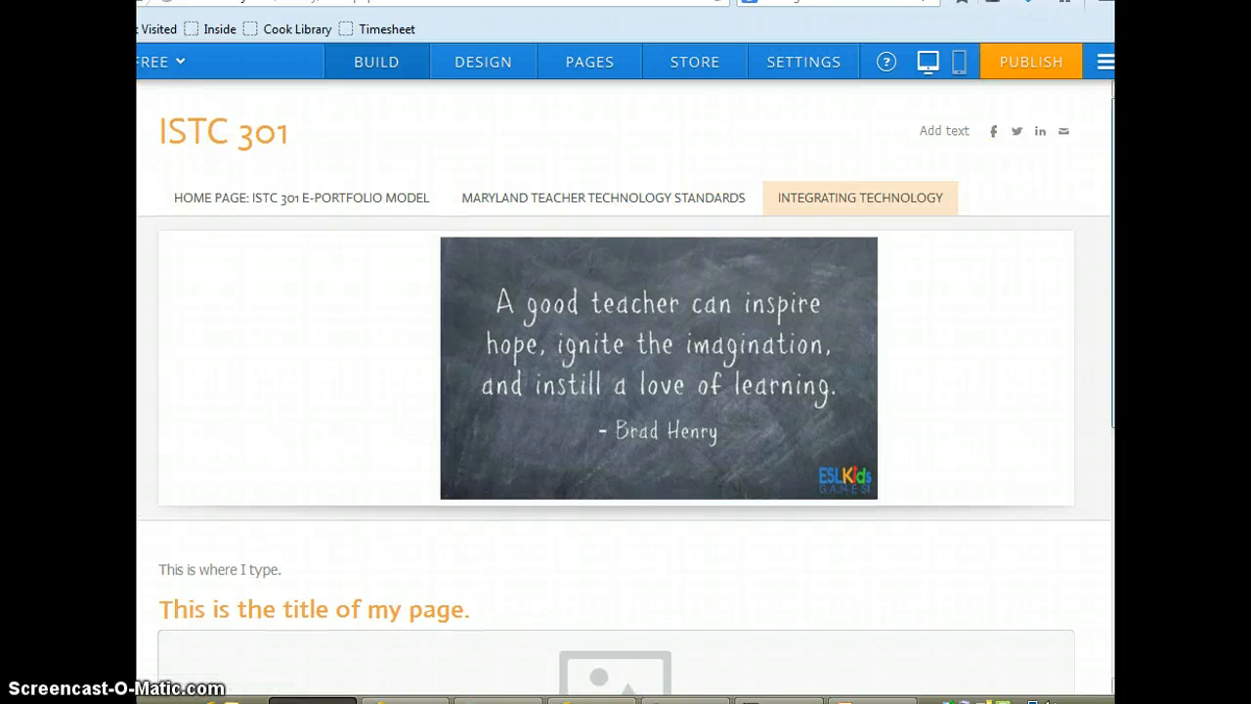
mouse_move(943, 339)
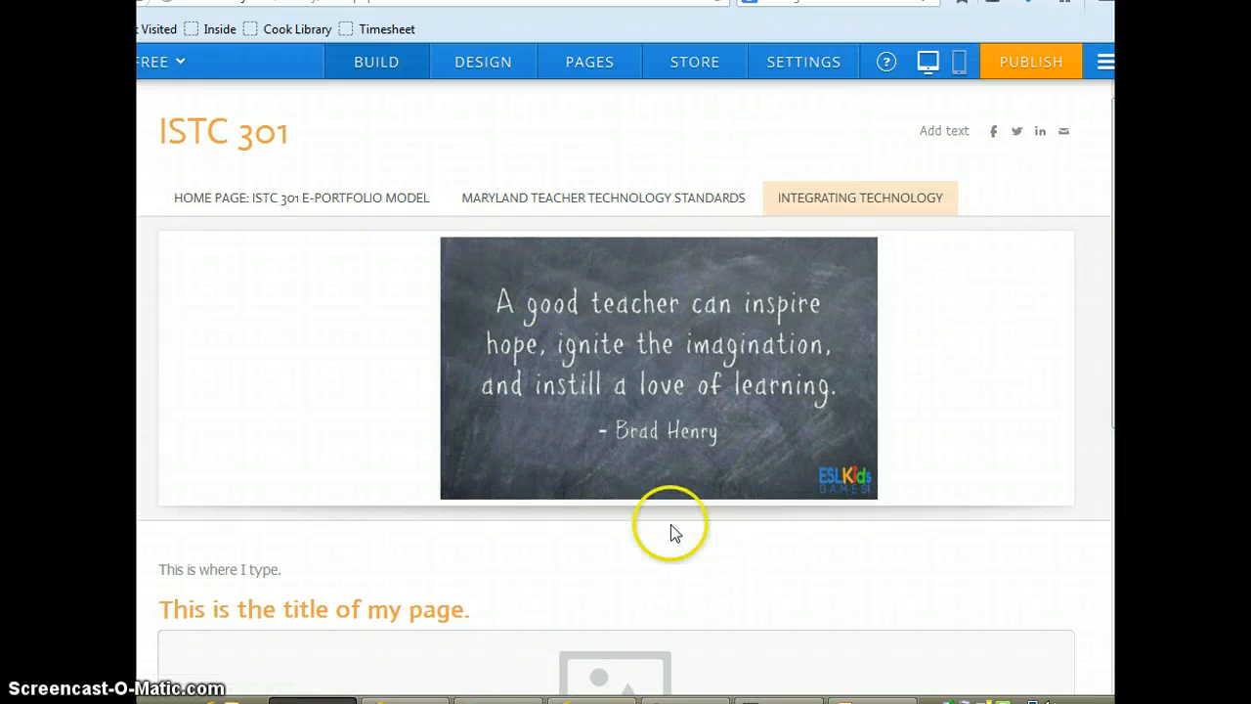
left_click(368, 201)
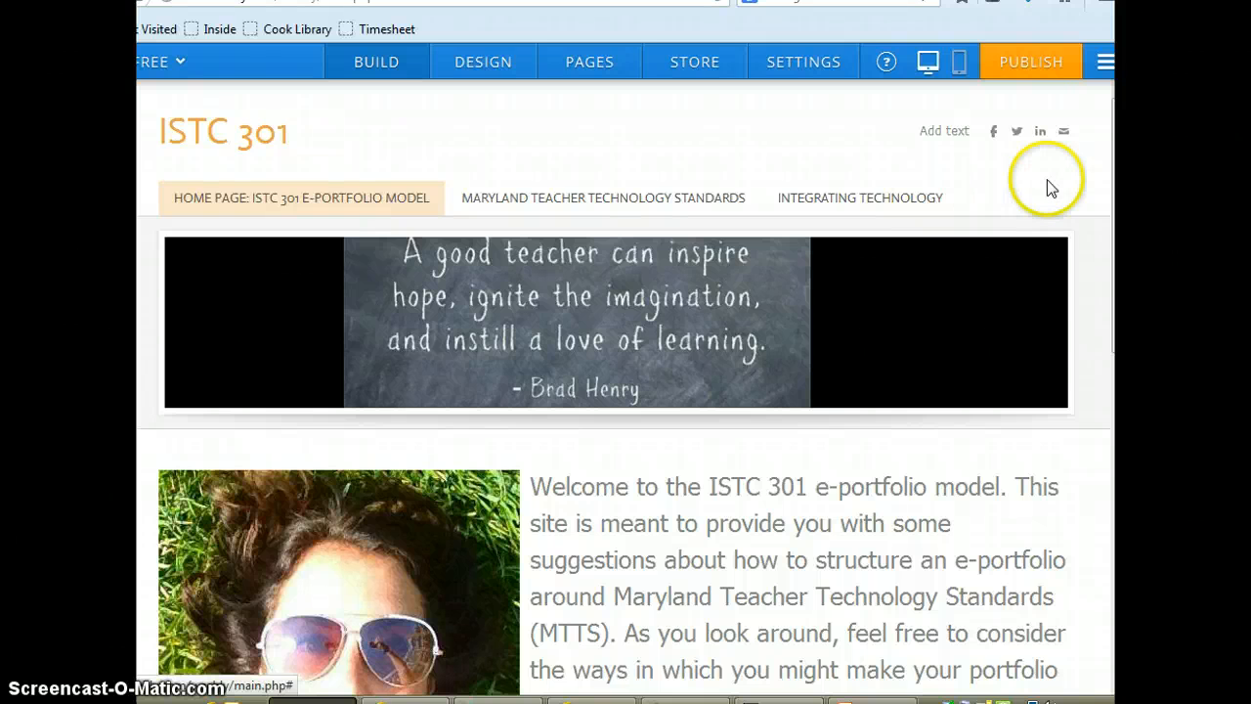
scroll(625, 391, "down", 3)
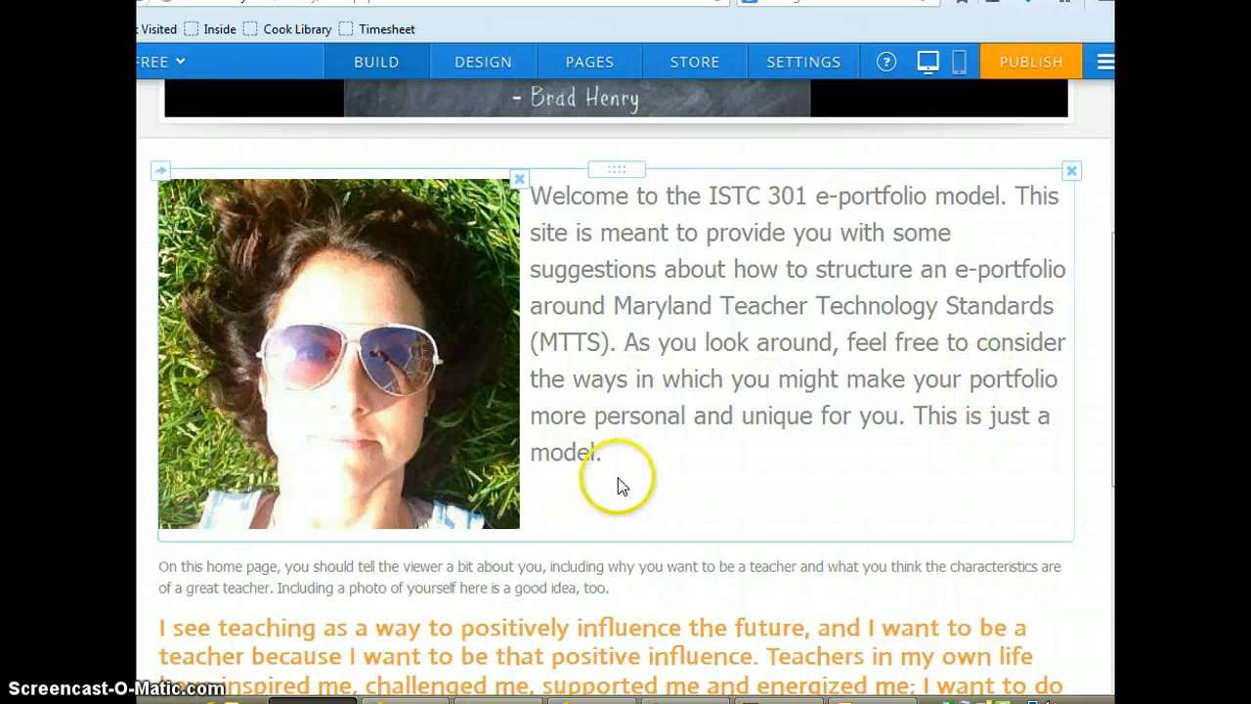
scroll(765, 505, "down", 1)
scroll(625, 391, "down", 3)
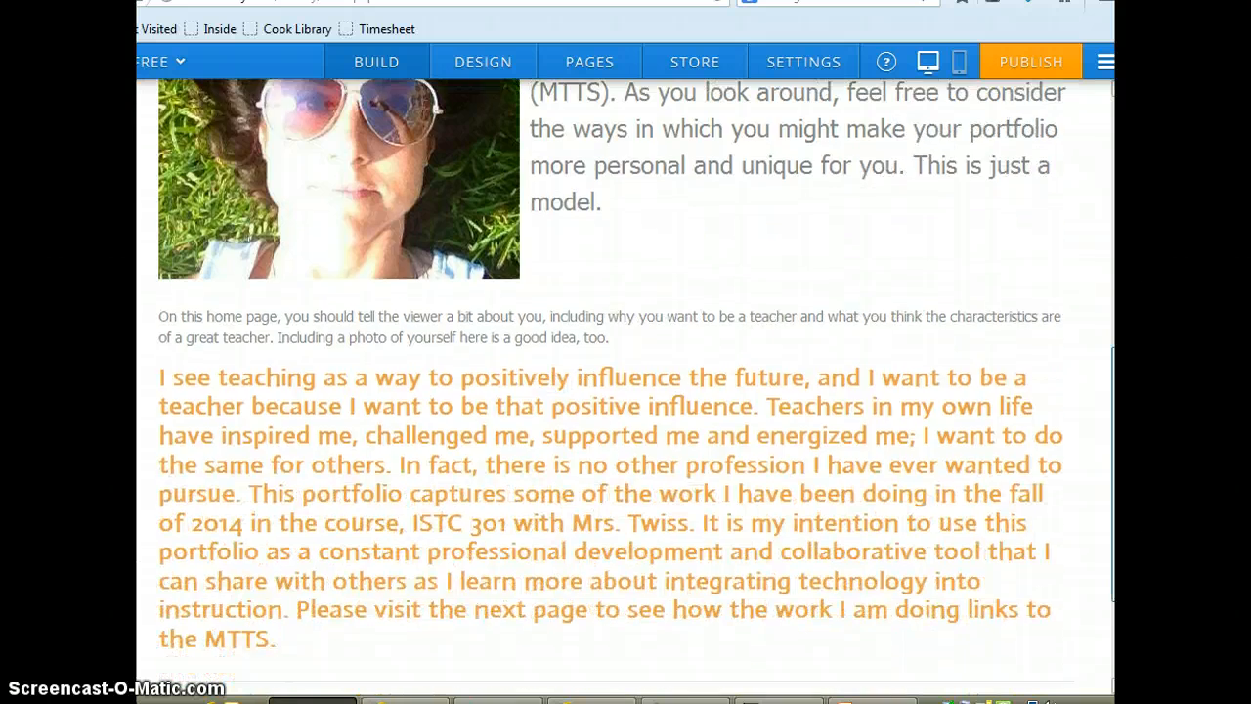
scroll(625, 391, "up", 4)
scroll(1111, 282, "up", 2)
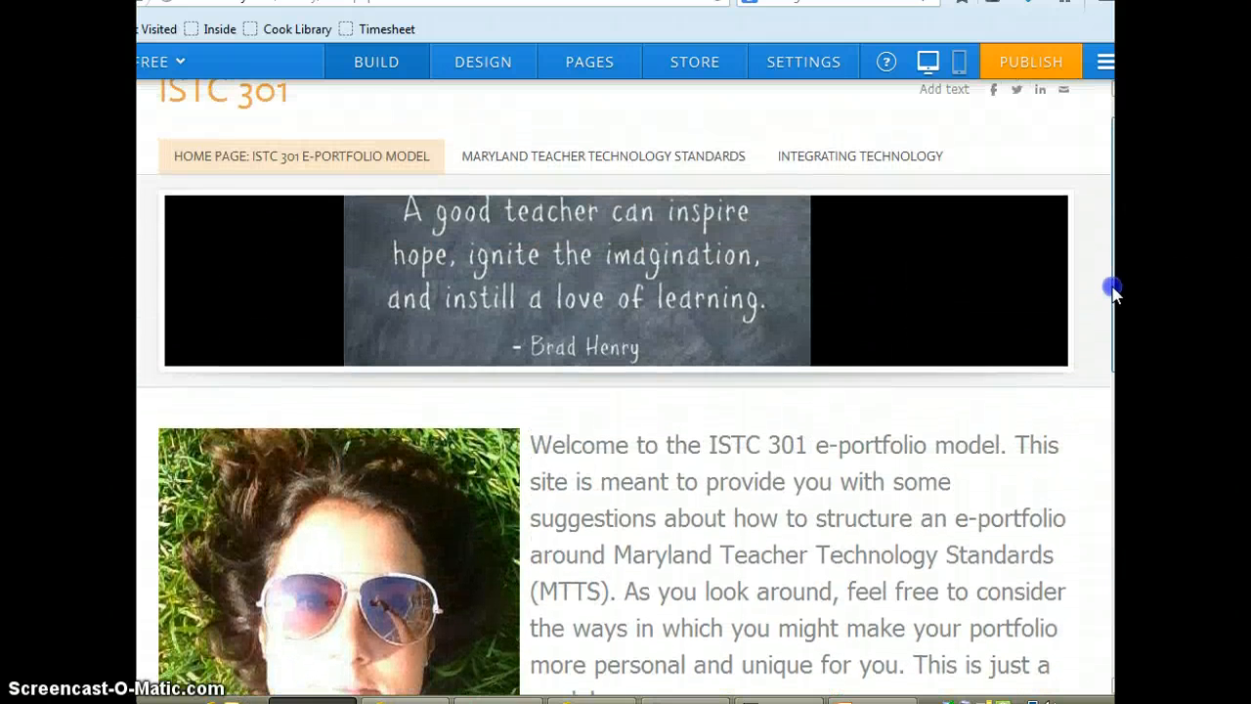
Step: Open the "Maryland Teacher Technology Standards" page and review its header, instructions and the indicators listed for standards I and II
left_click(724, 166)
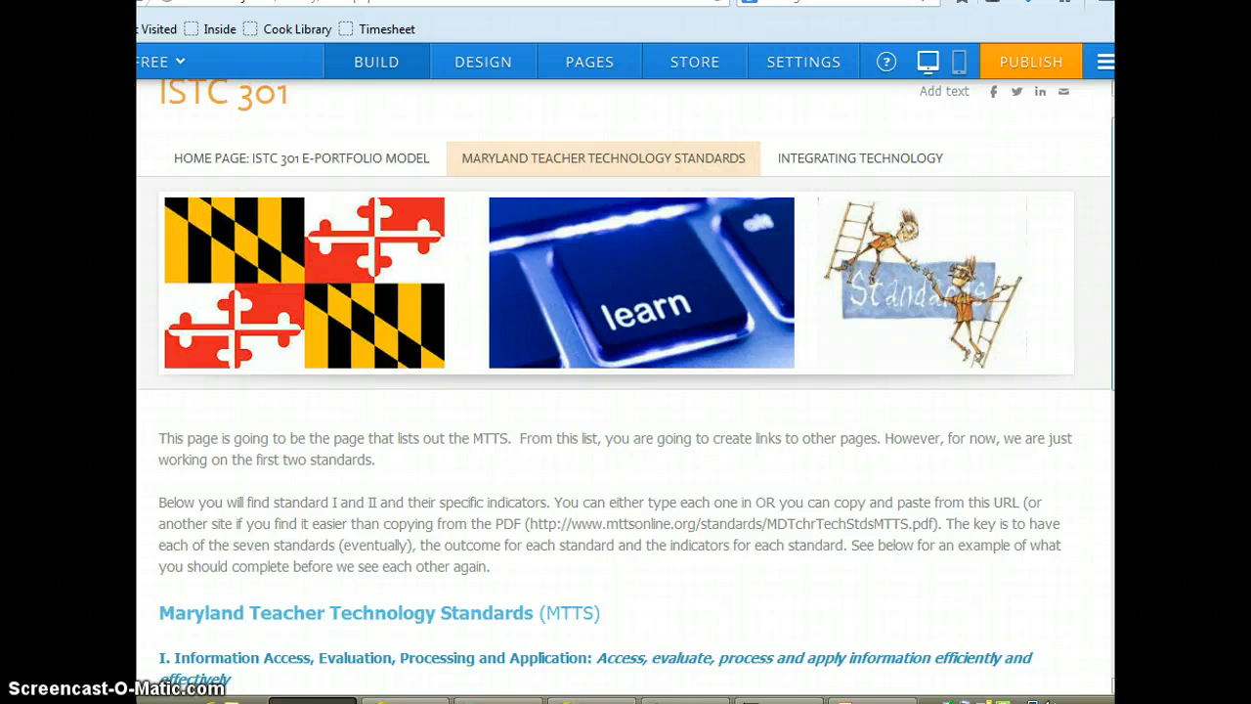
scroll(786, 583, "down", 5)
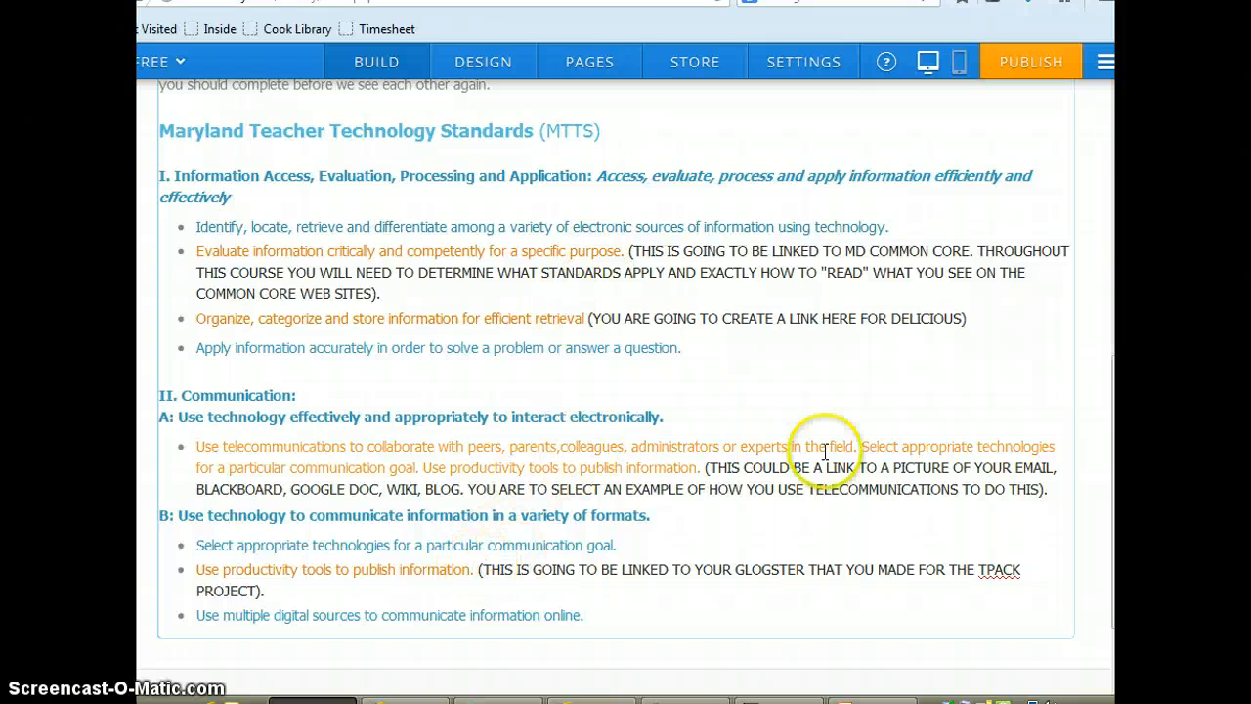
scroll(1087, 225, "up", 4)
scroll(1088, 224, "up", 2)
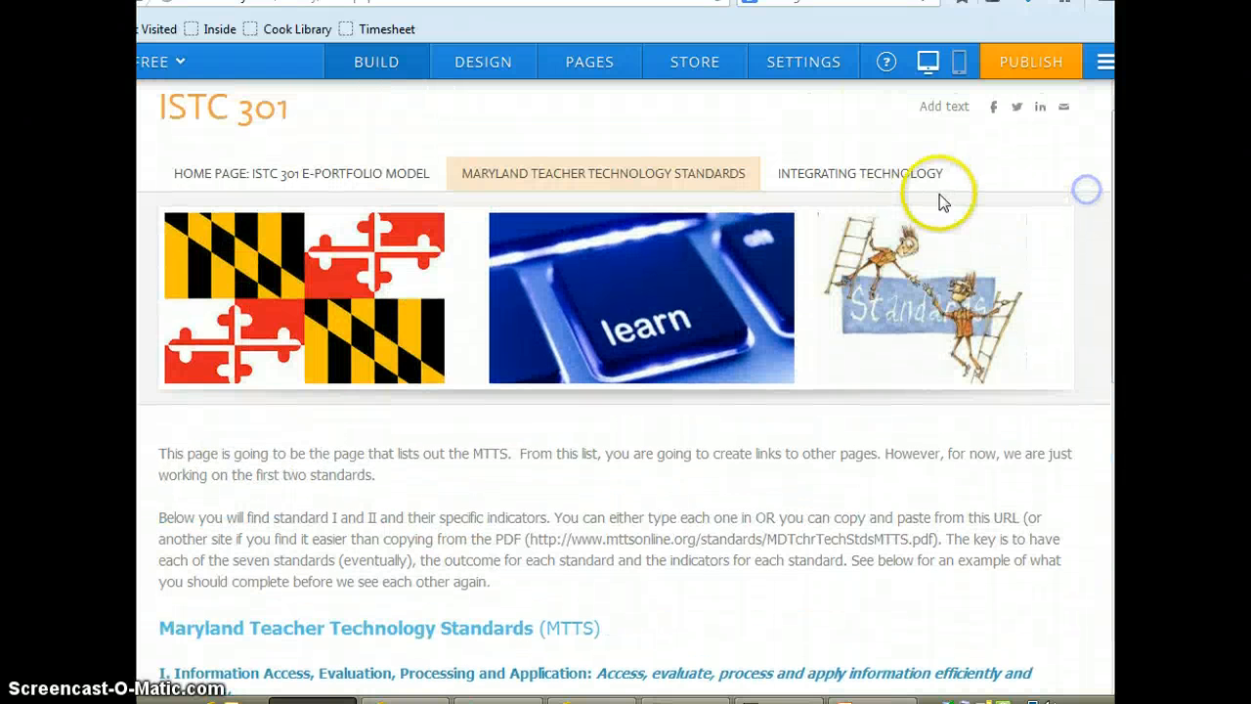